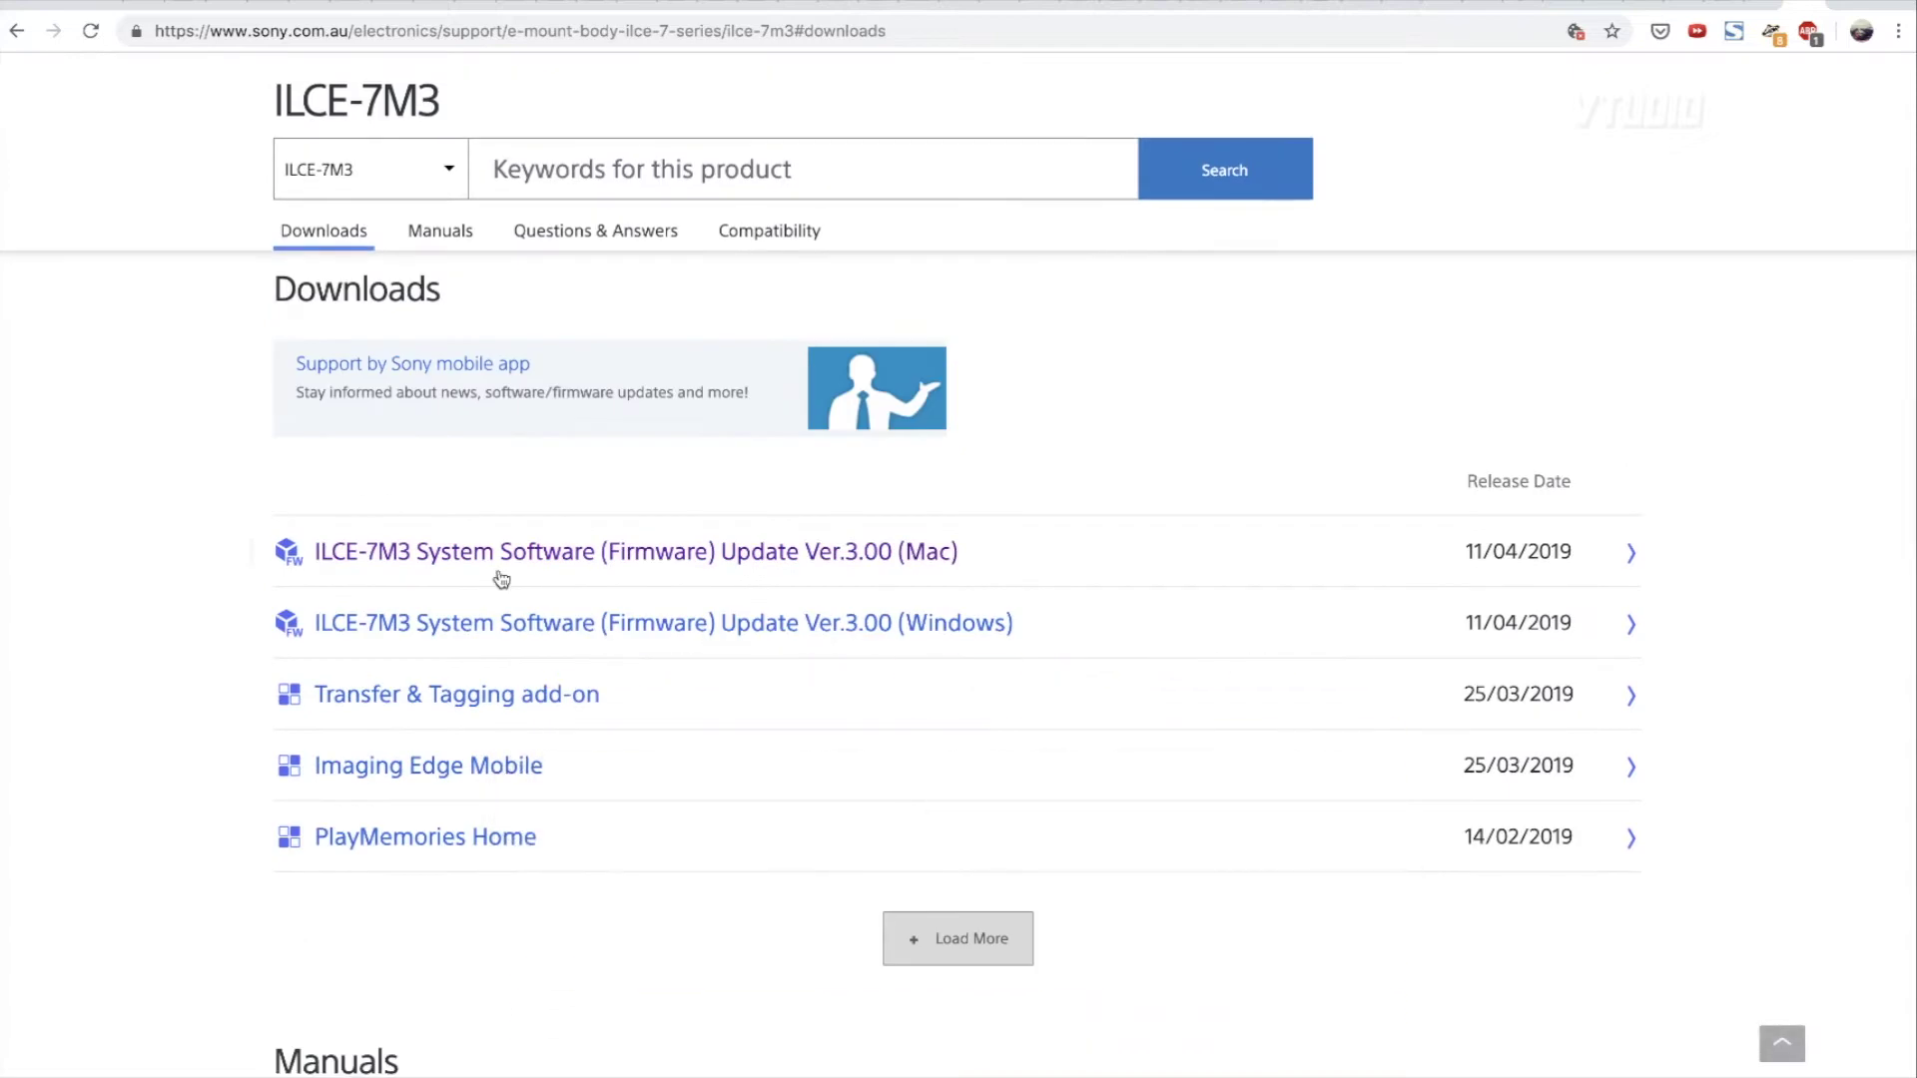
Download the ILCE-7M3 Ver.3.00 Mac firmware update and open its downloaded disk image.
left_click(501, 580)
scroll(461, 619, "down", 20)
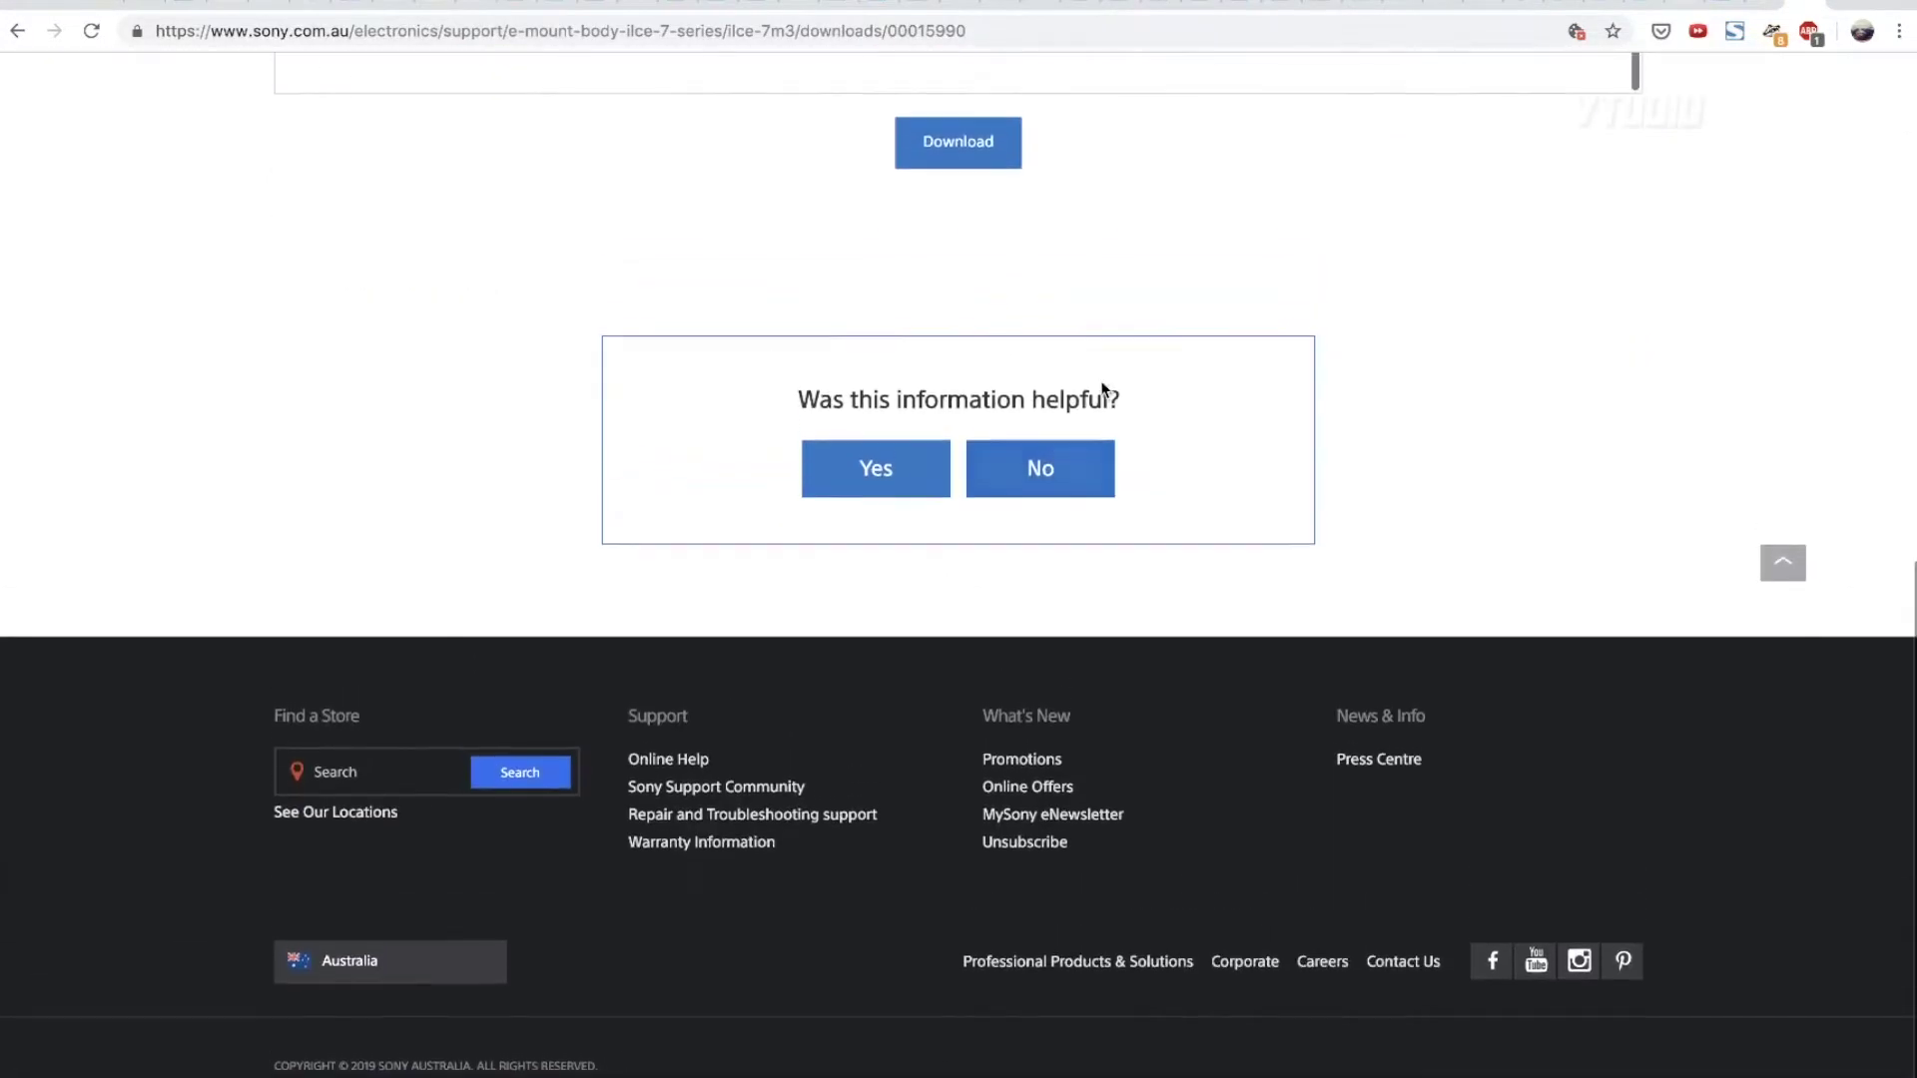
left_click(960, 141)
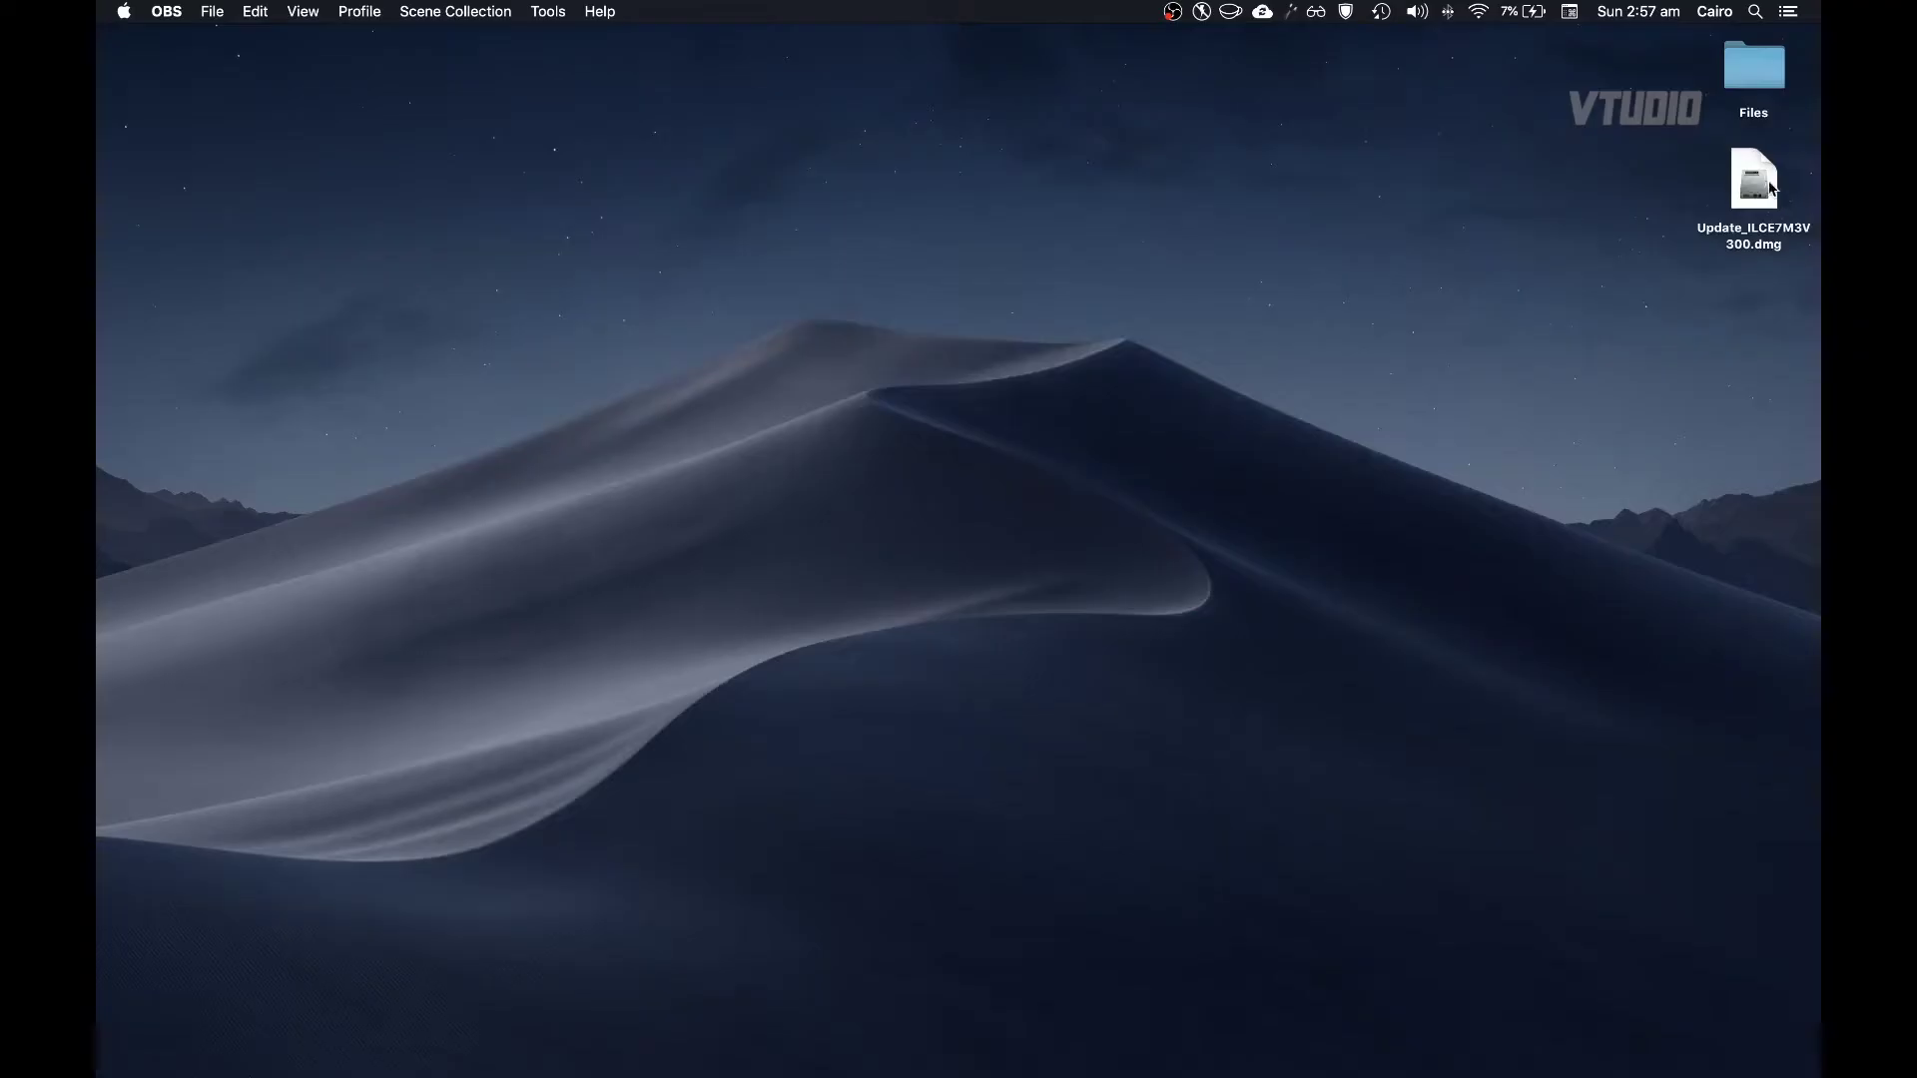
left_click(1753, 182)
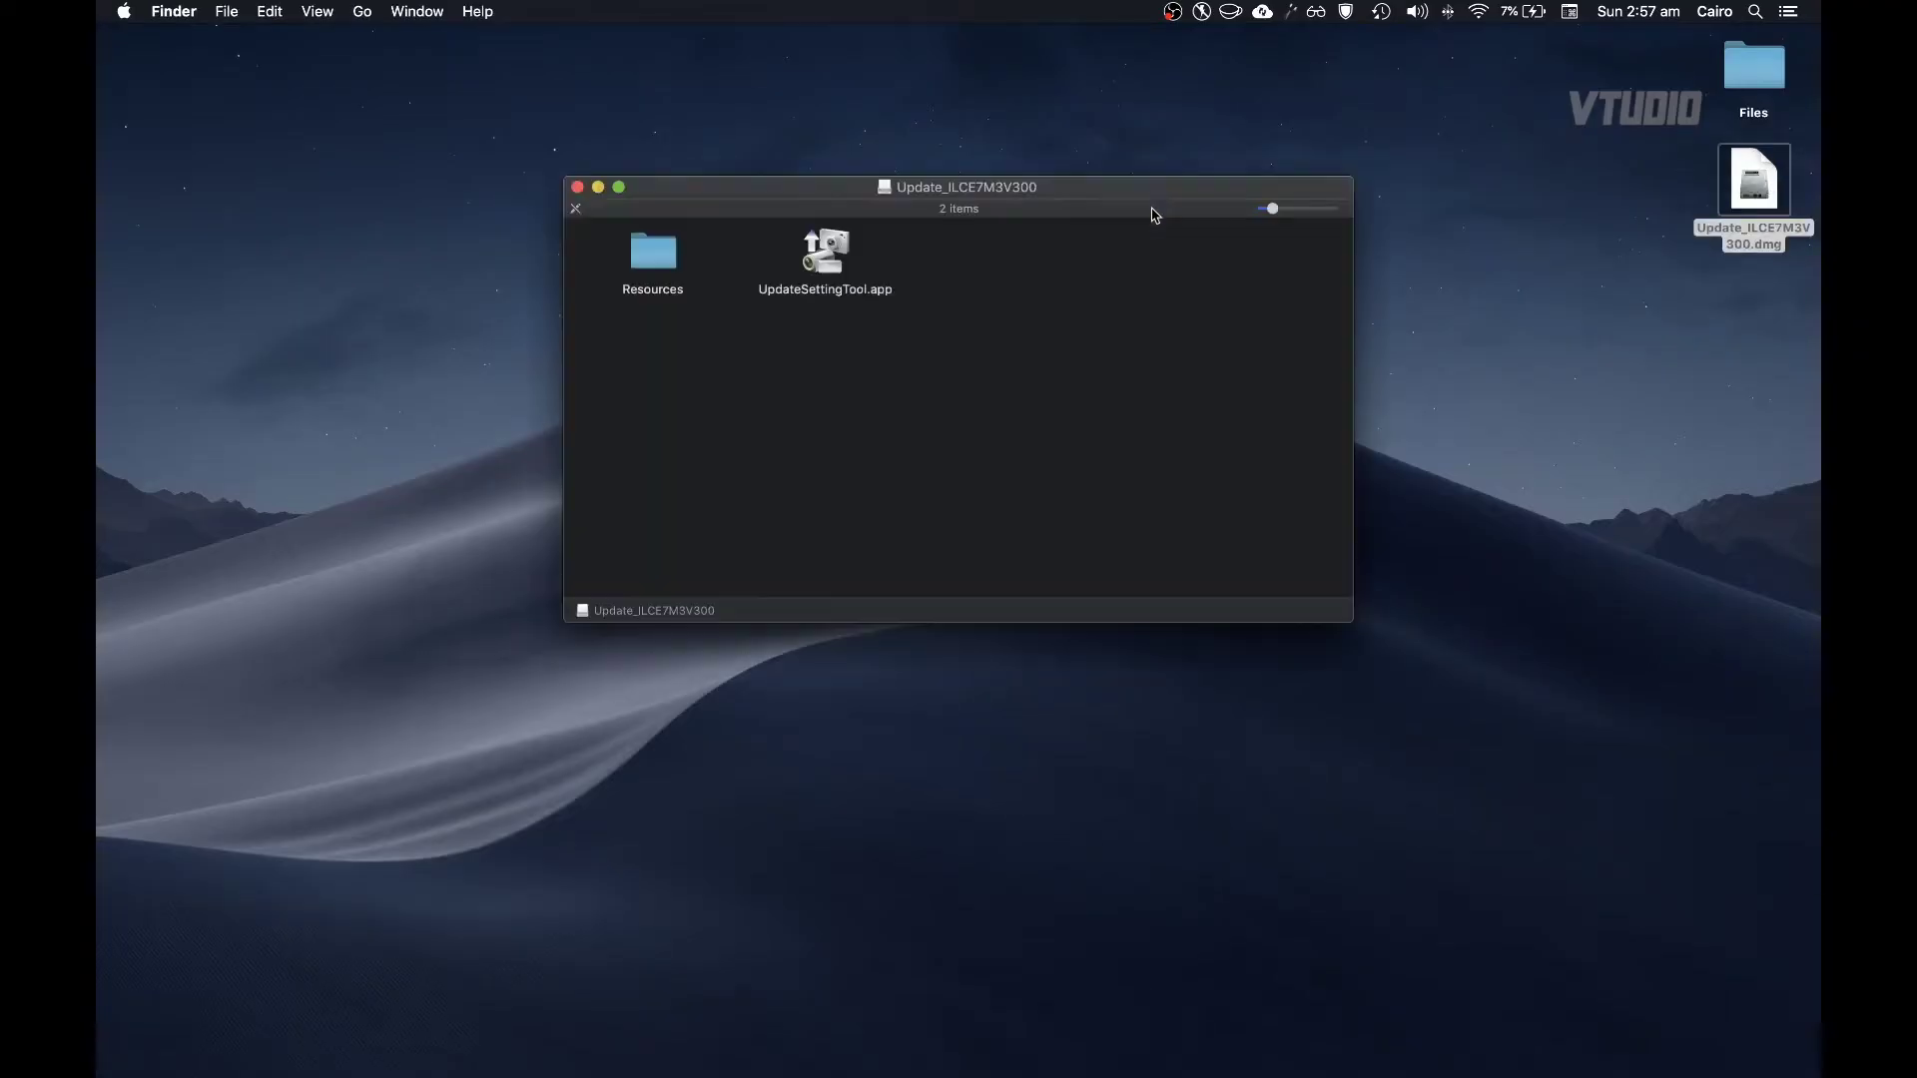
Run UpdateSettingTool.app past Gatekeeper, allow it to control Finder, and dismiss its USB prompts.
double_click(826, 262)
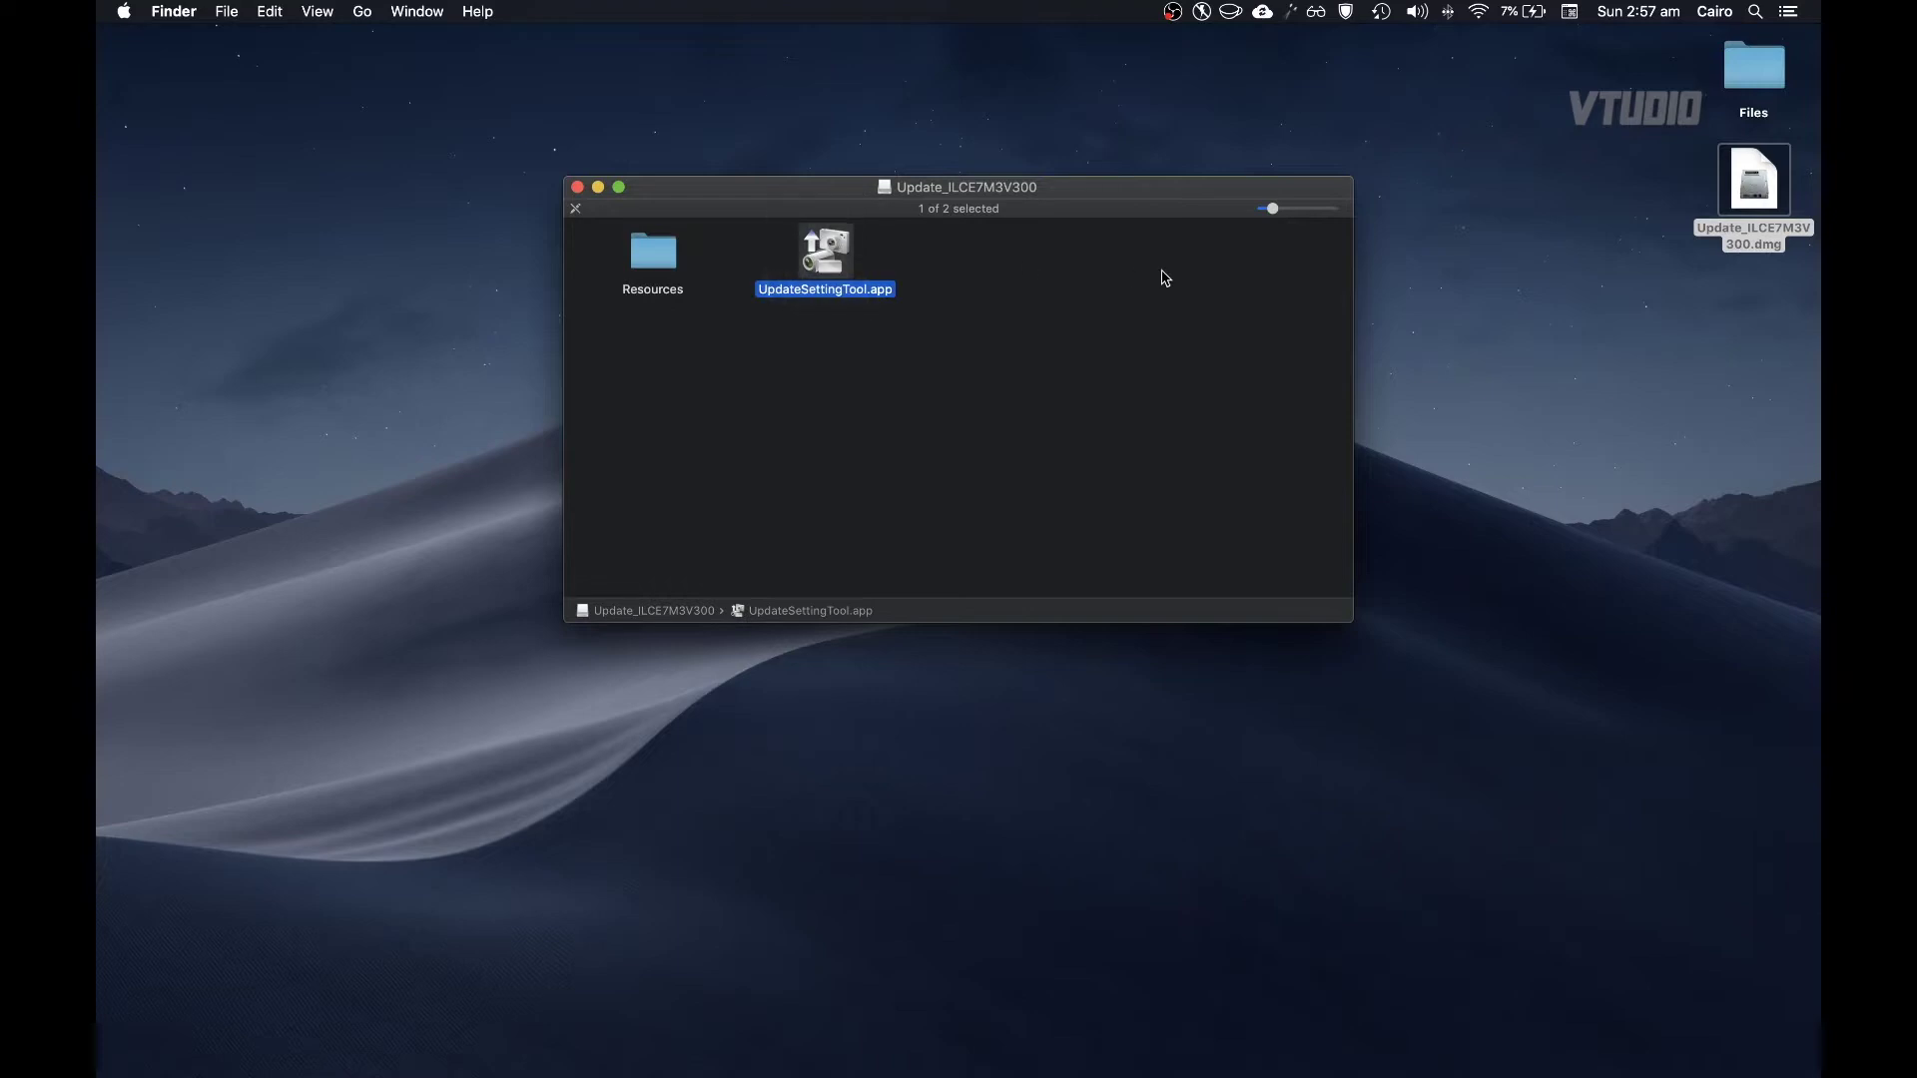
left_click(1178, 420)
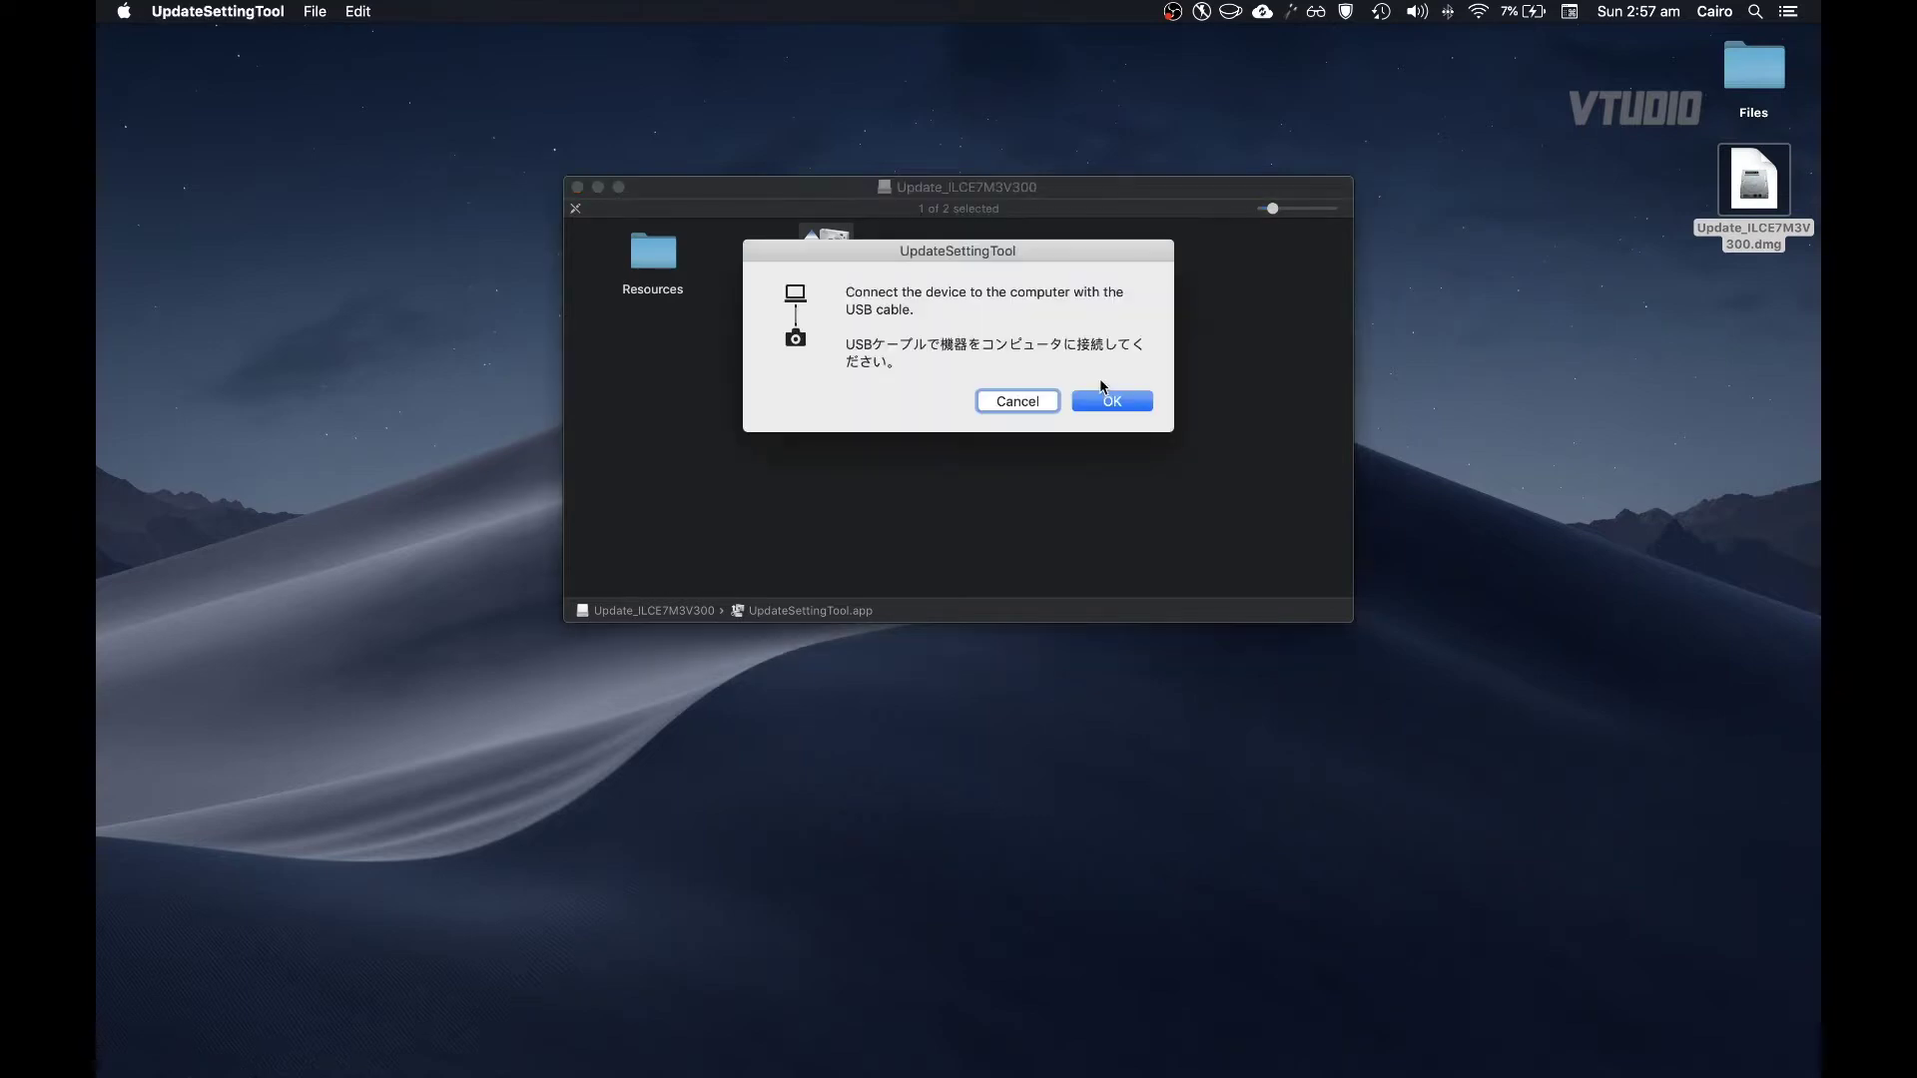
left_click(1103, 395)
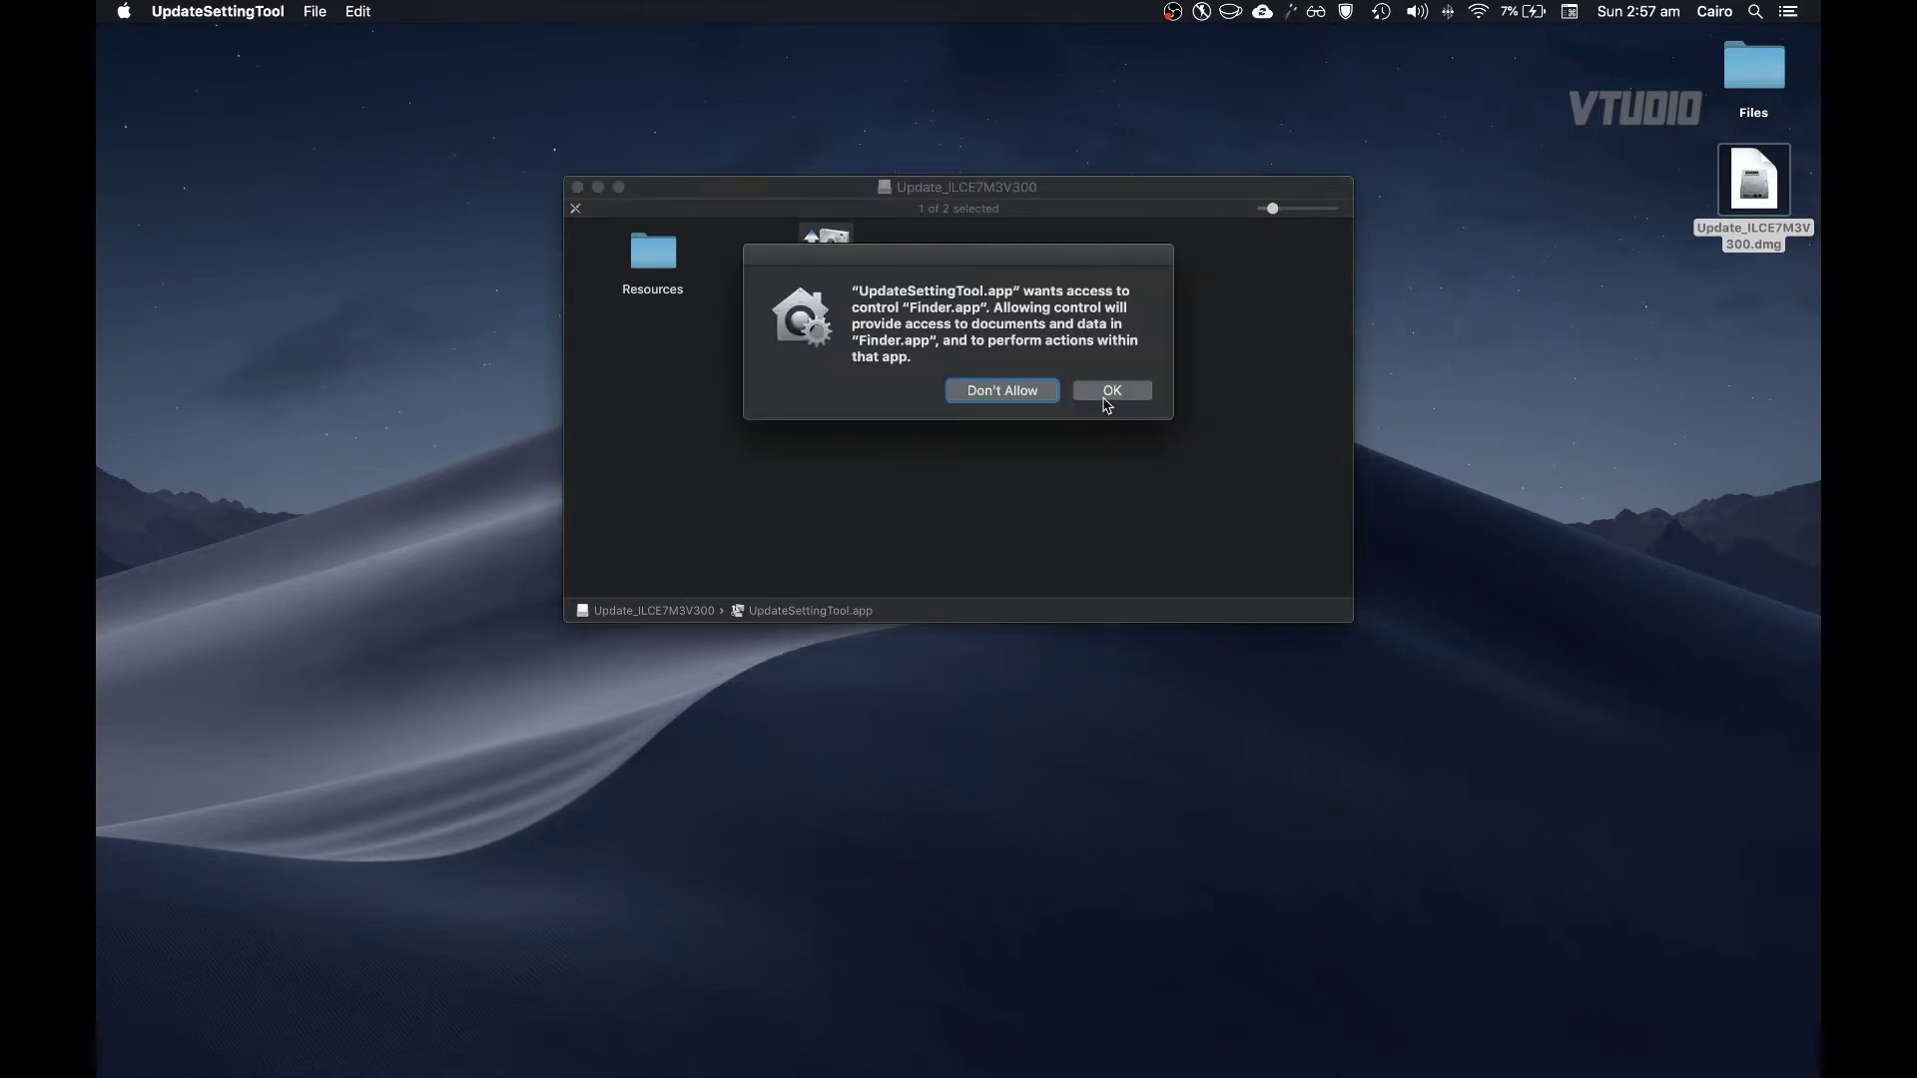
left_click(1104, 395)
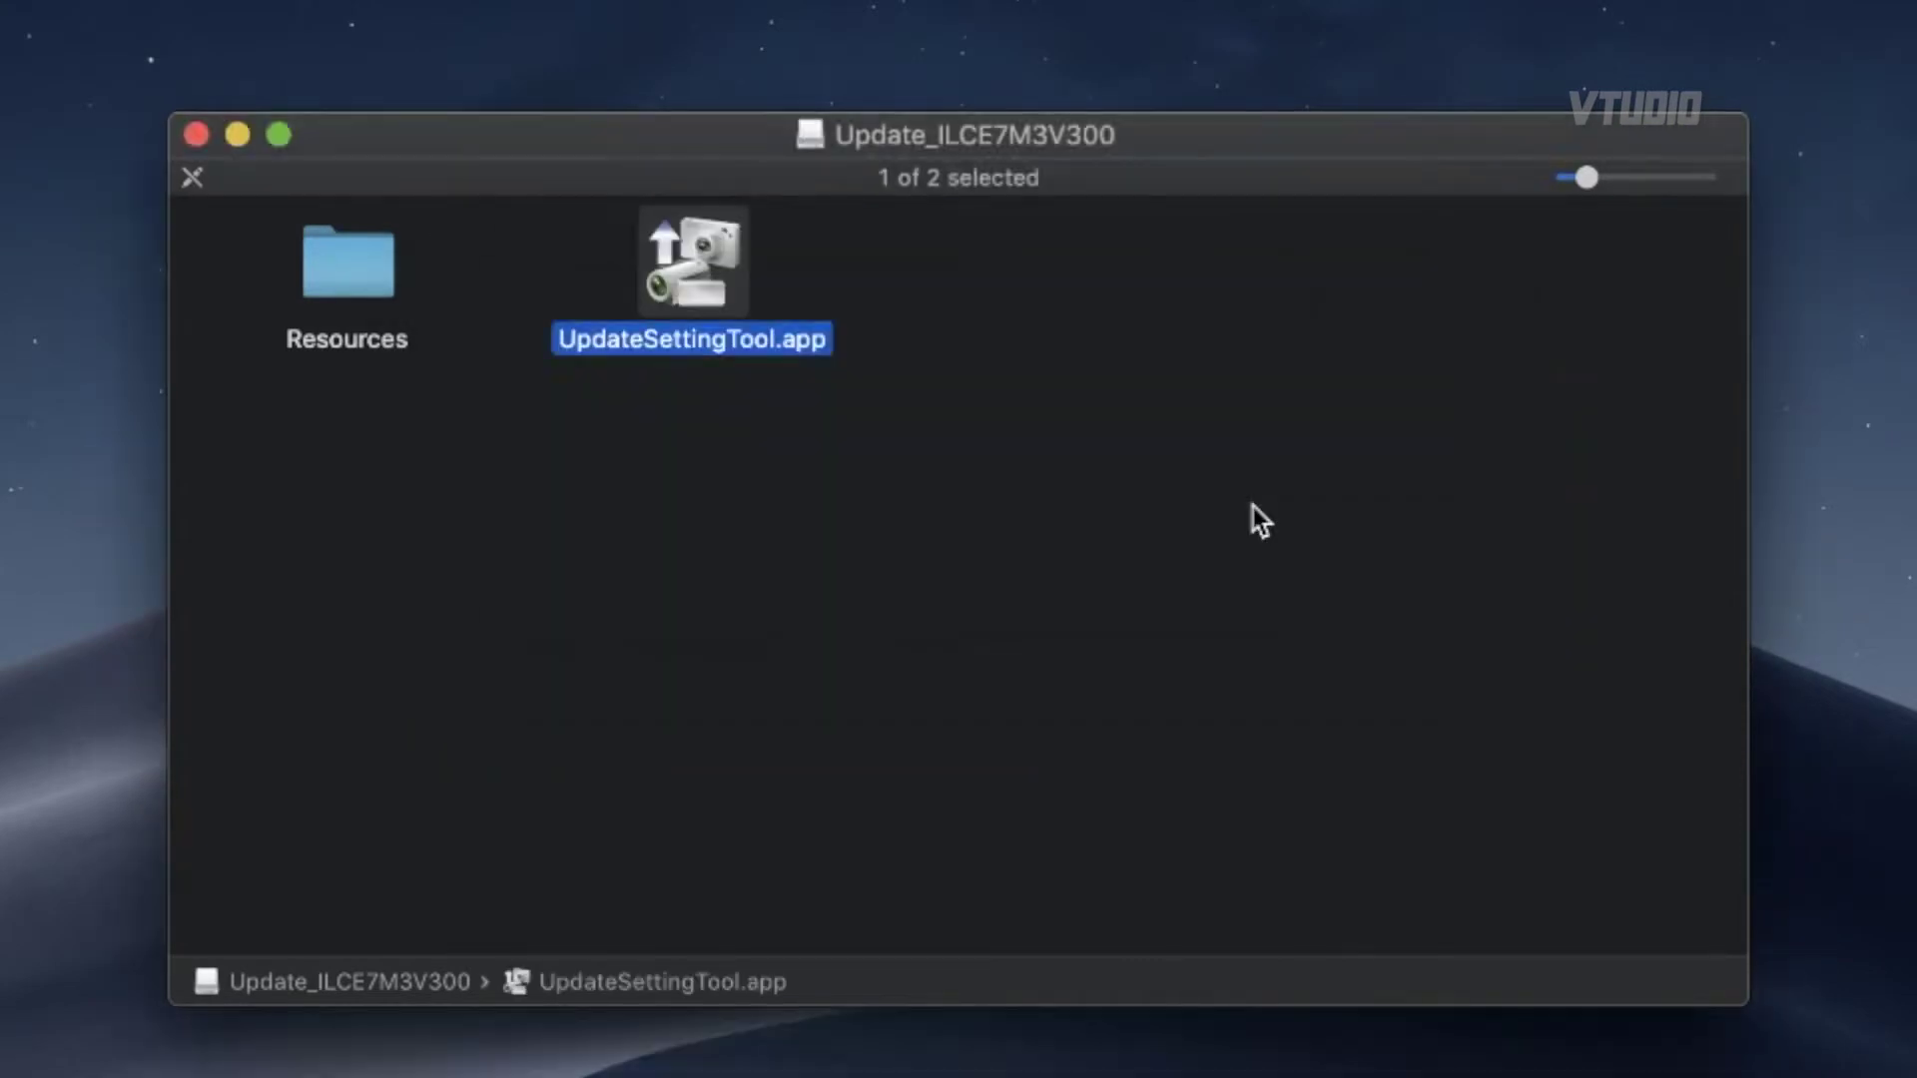
left_click(1242, 569)
left_click(1246, 561)
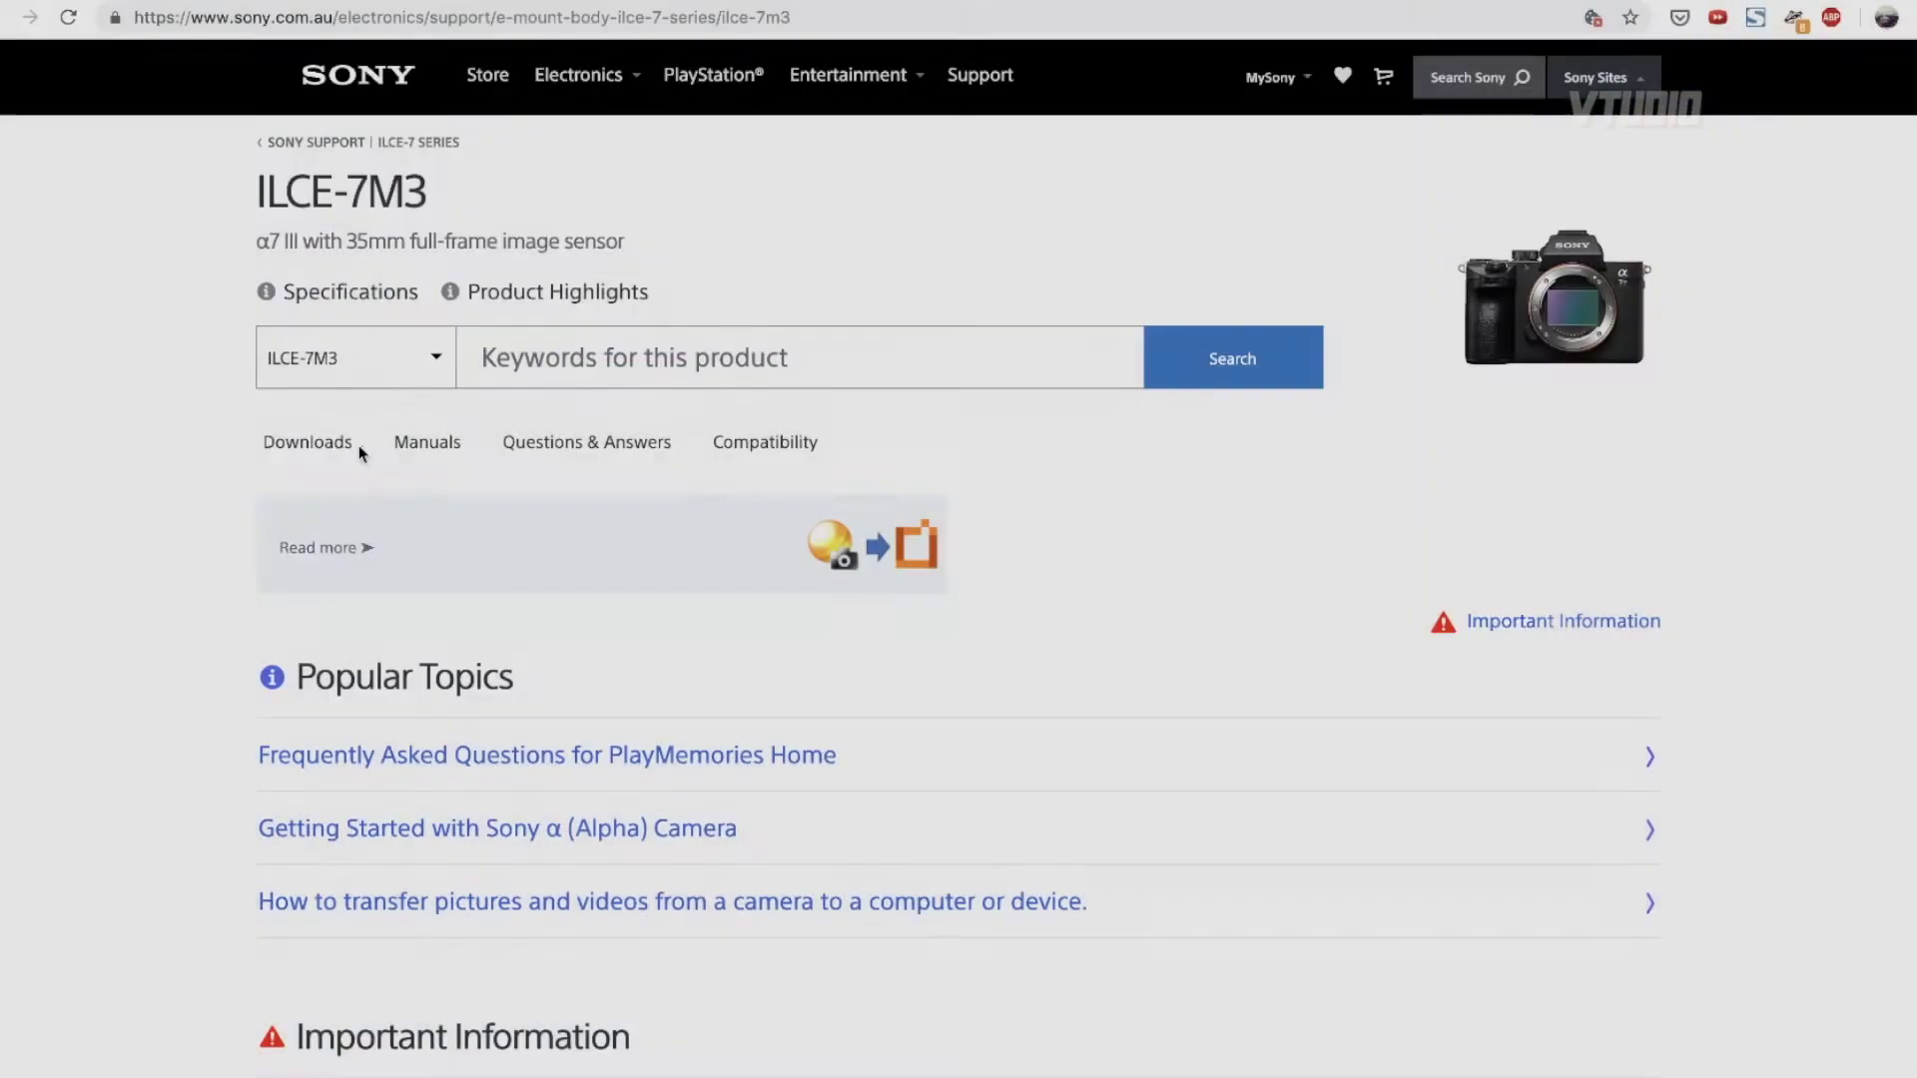
From the Downloads list, accept the EULA and download the Ver.3.00 Windows firmware update.
left_click(307, 447)
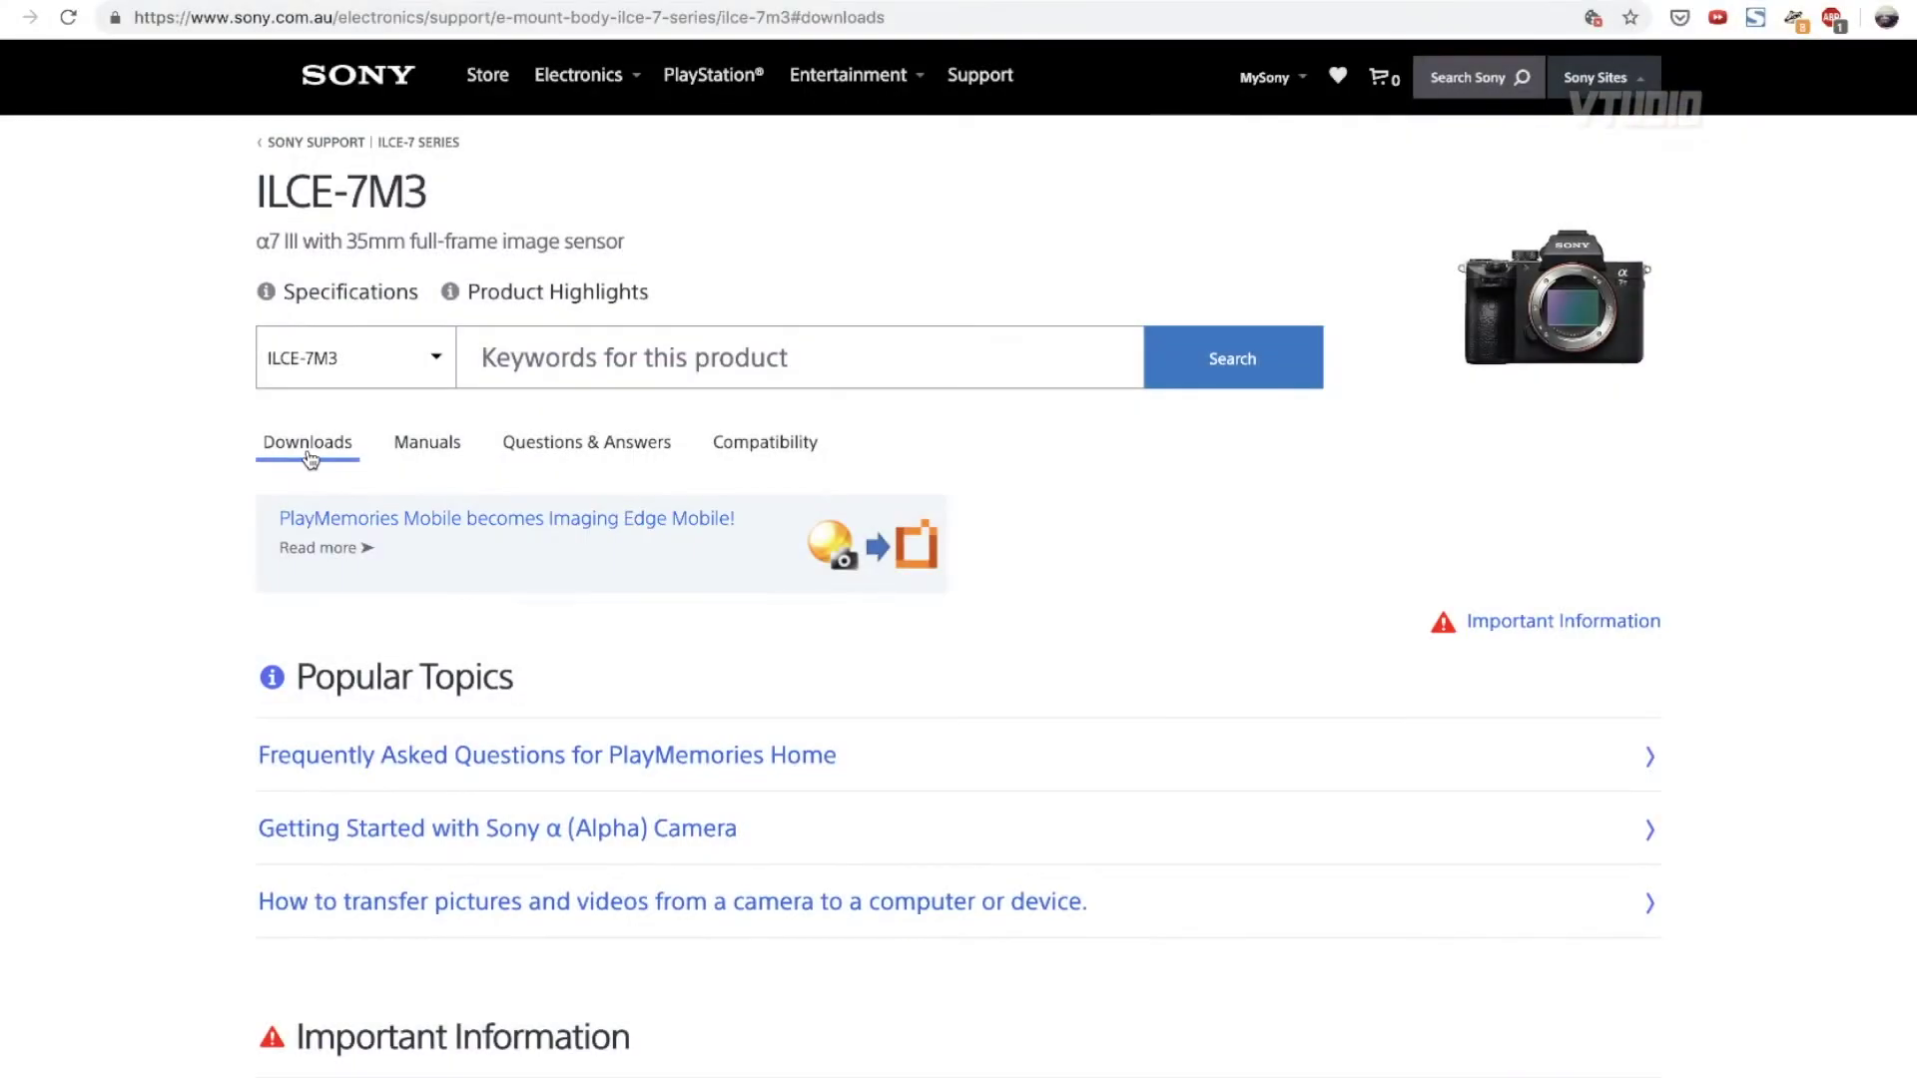
left_click(816, 629)
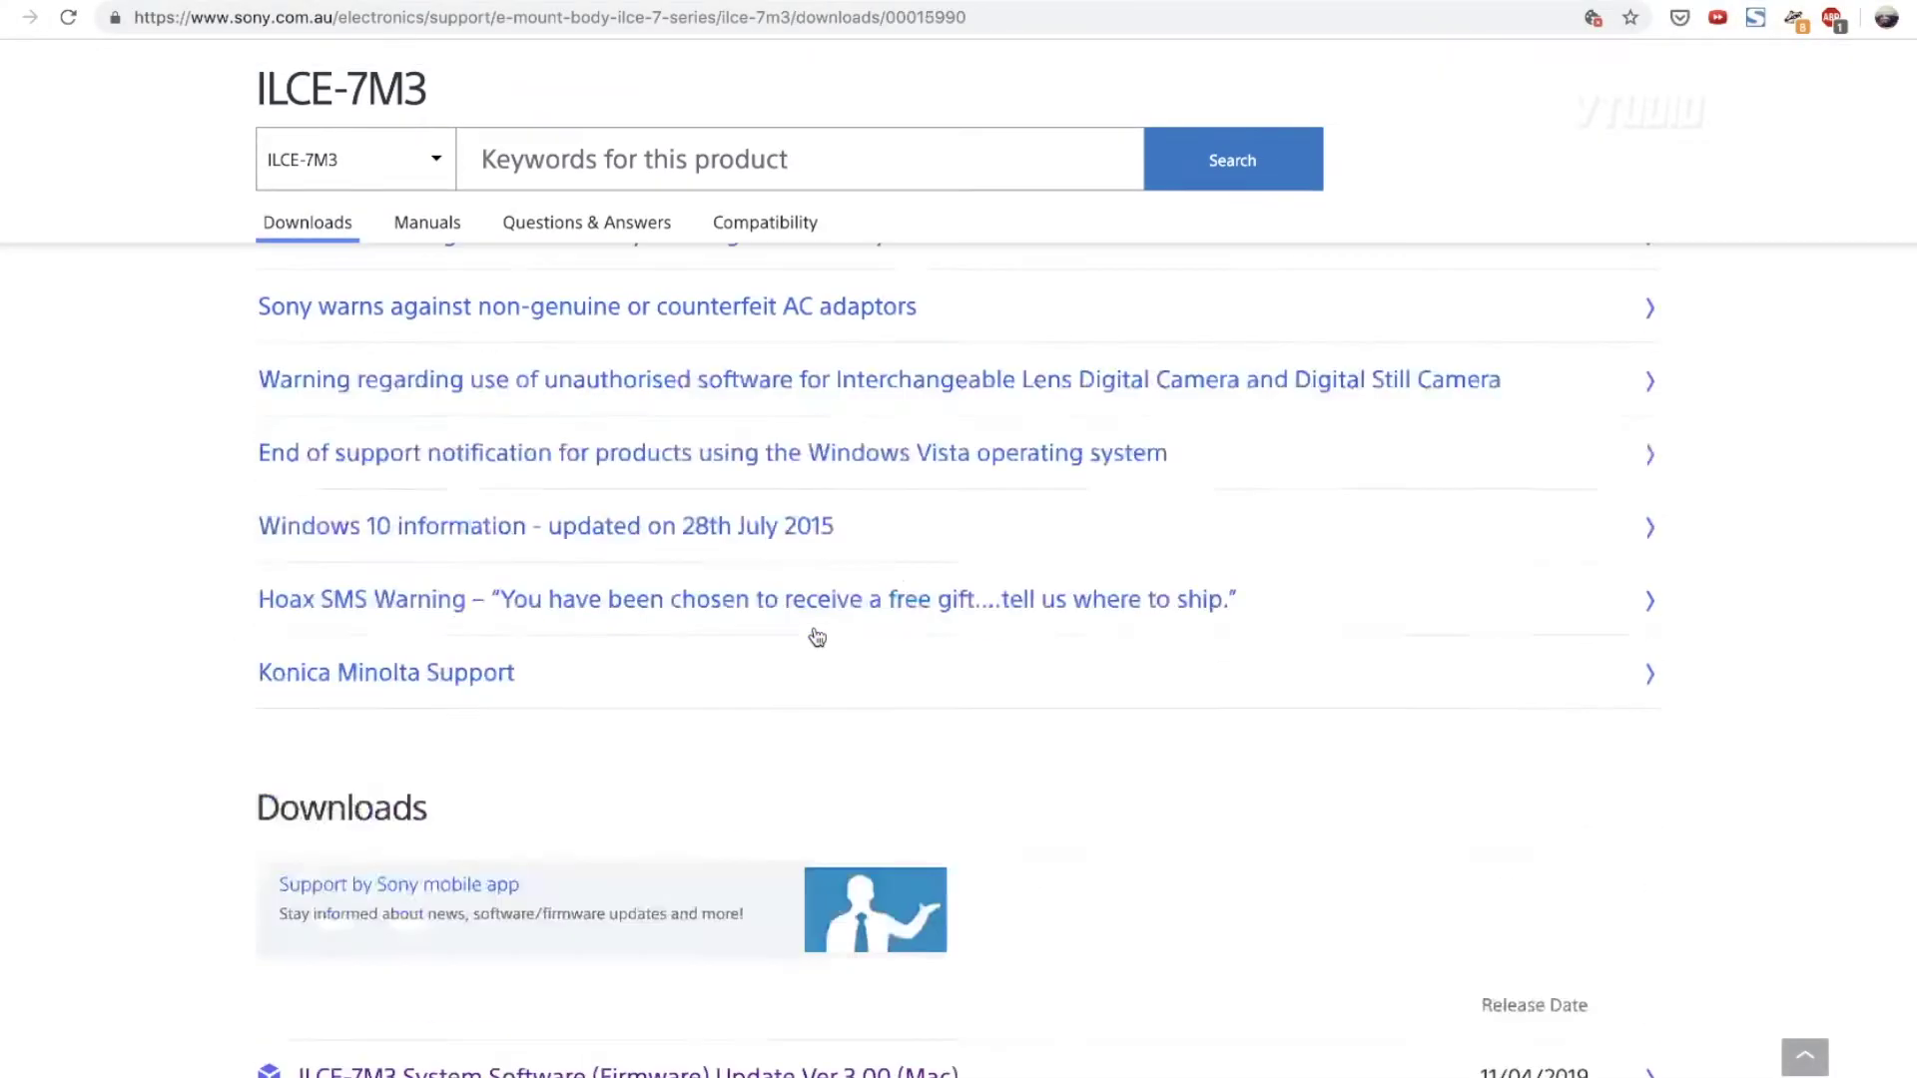
left_click(280, 333)
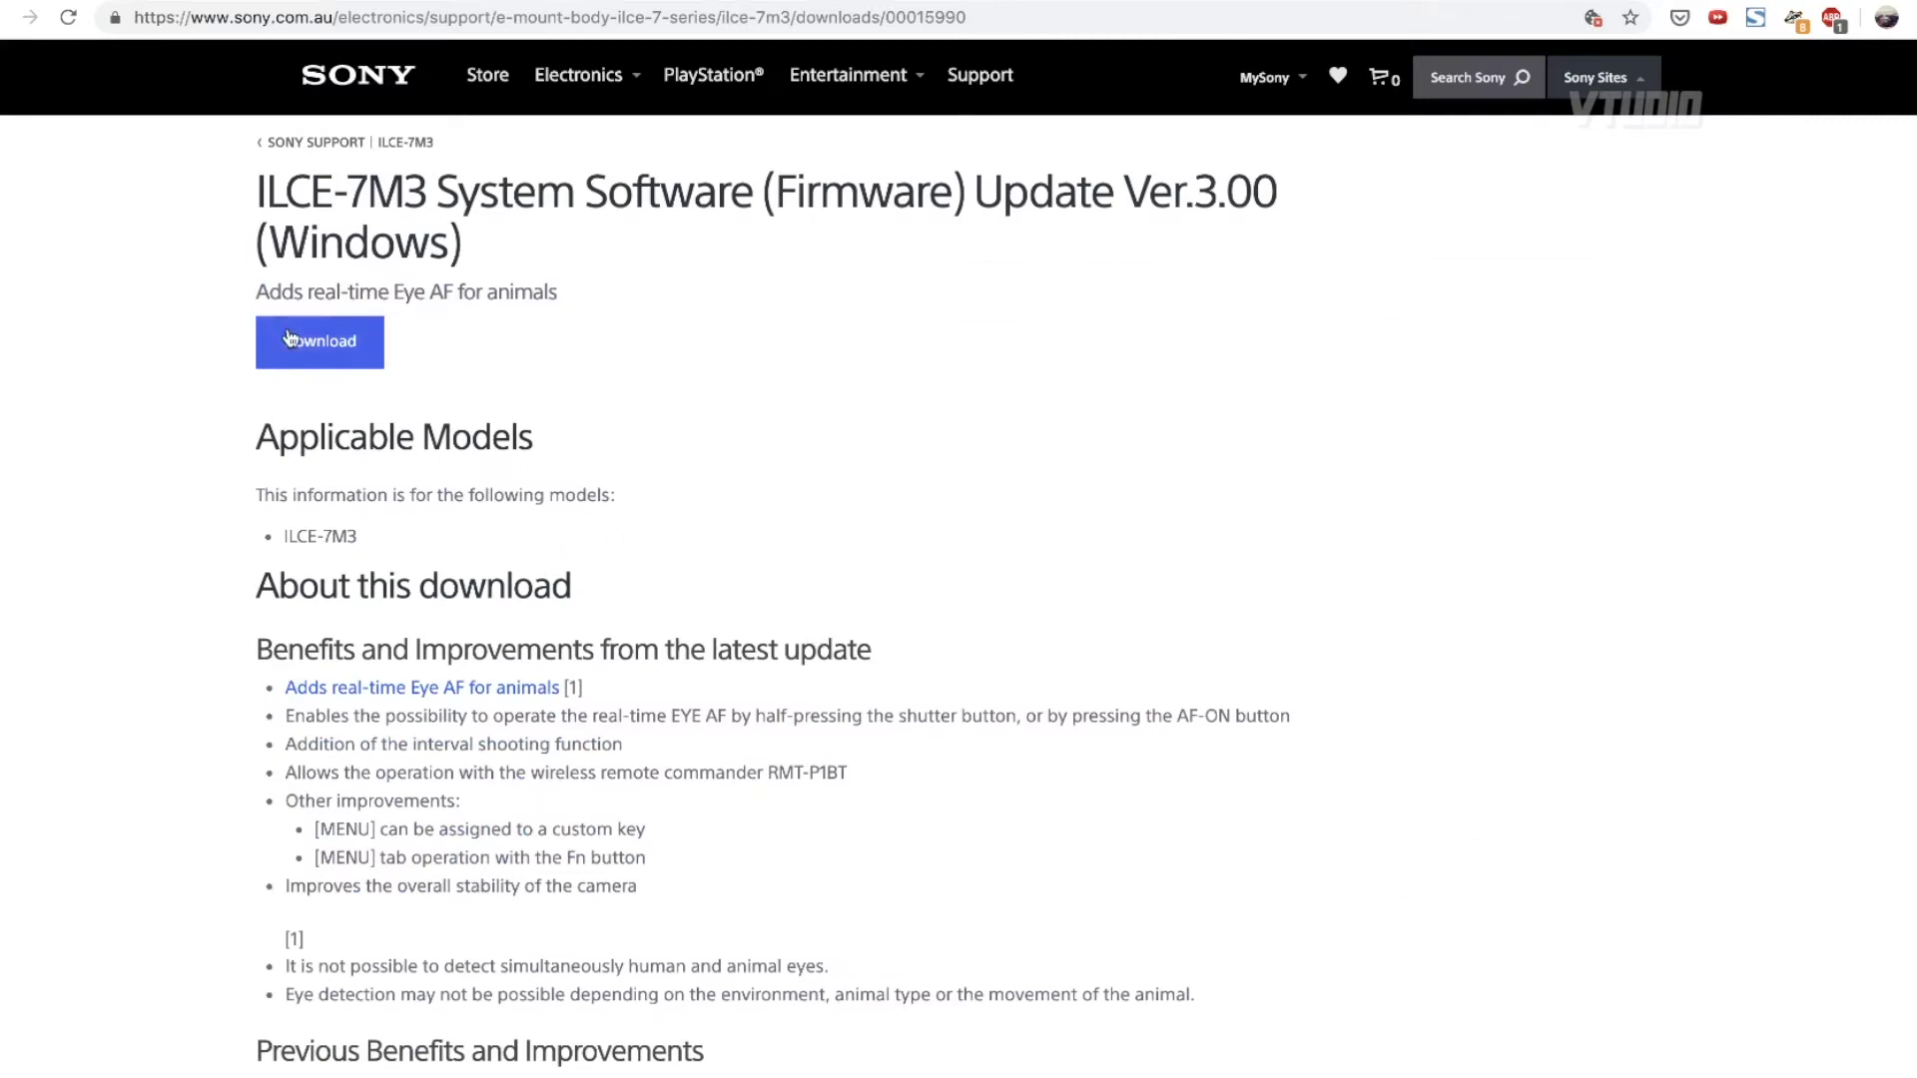
scroll(481, 581, "down", 15)
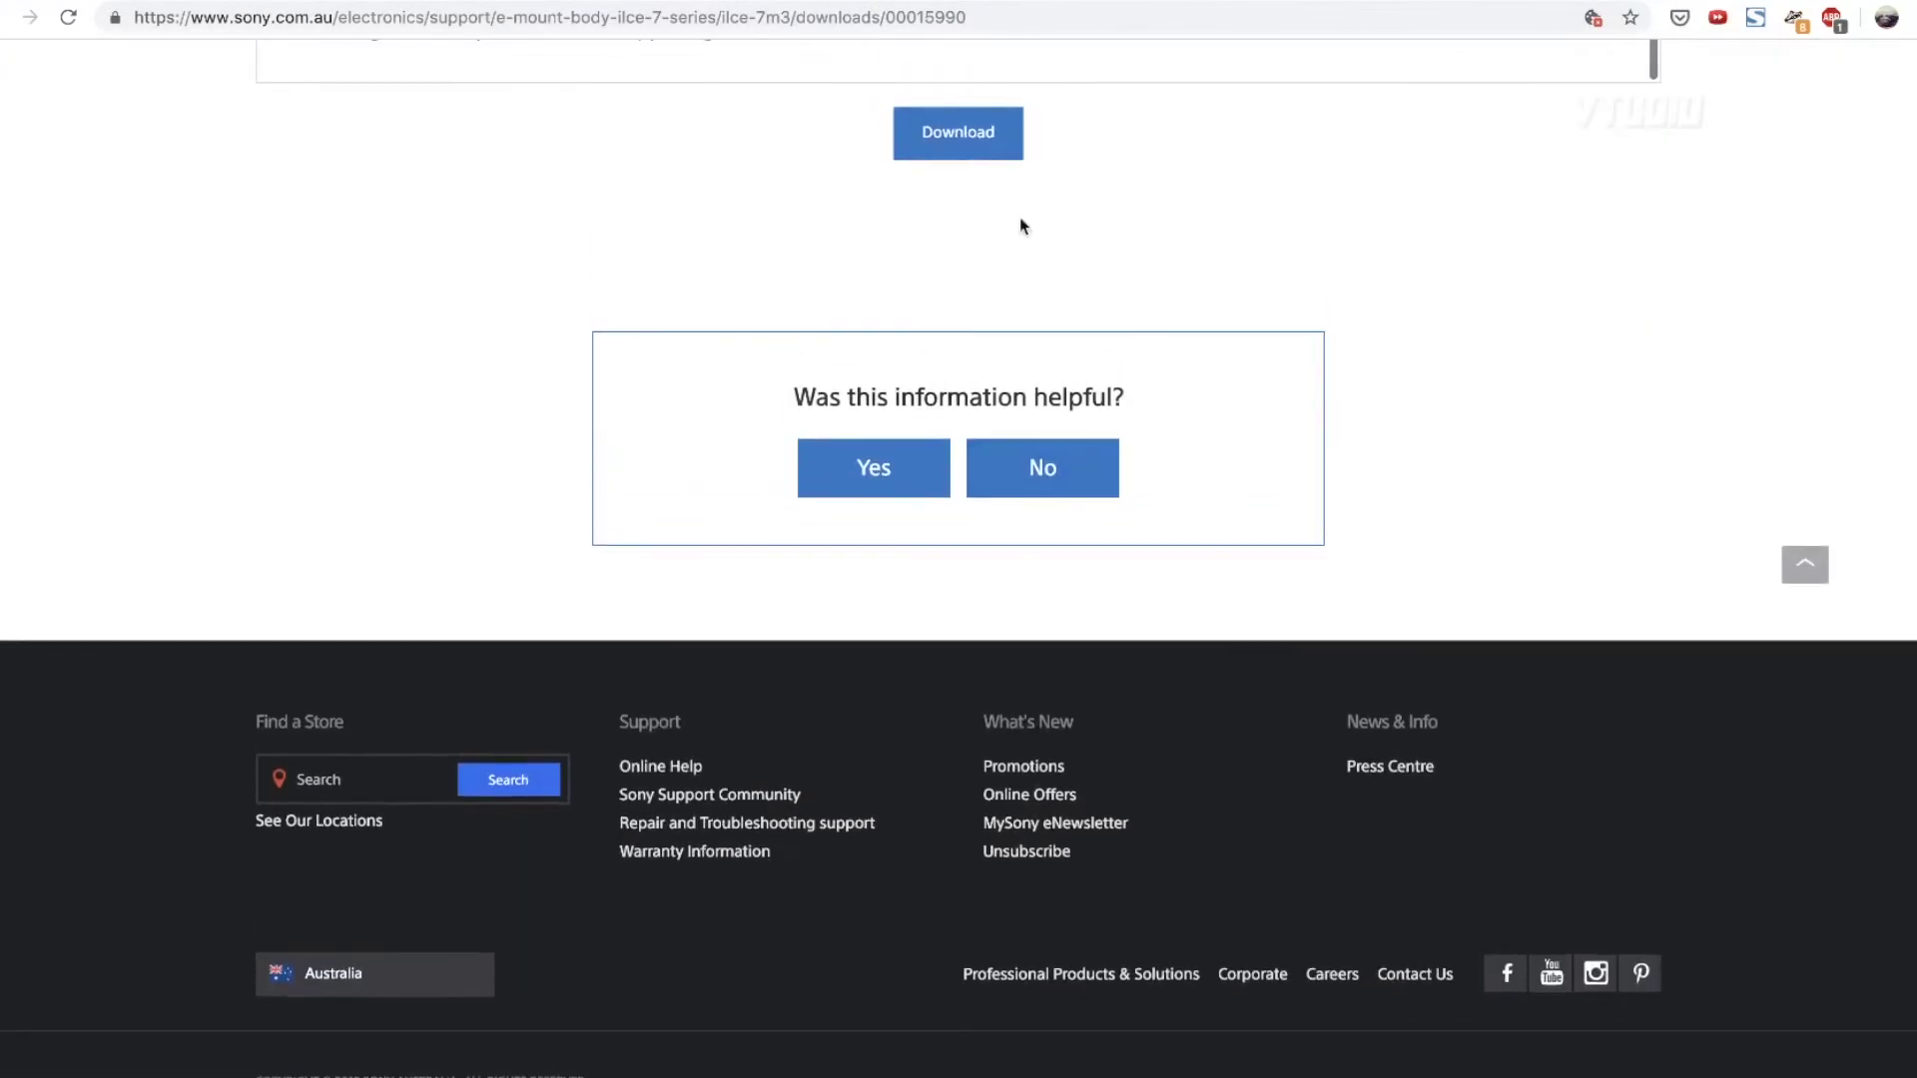
left_click(958, 132)
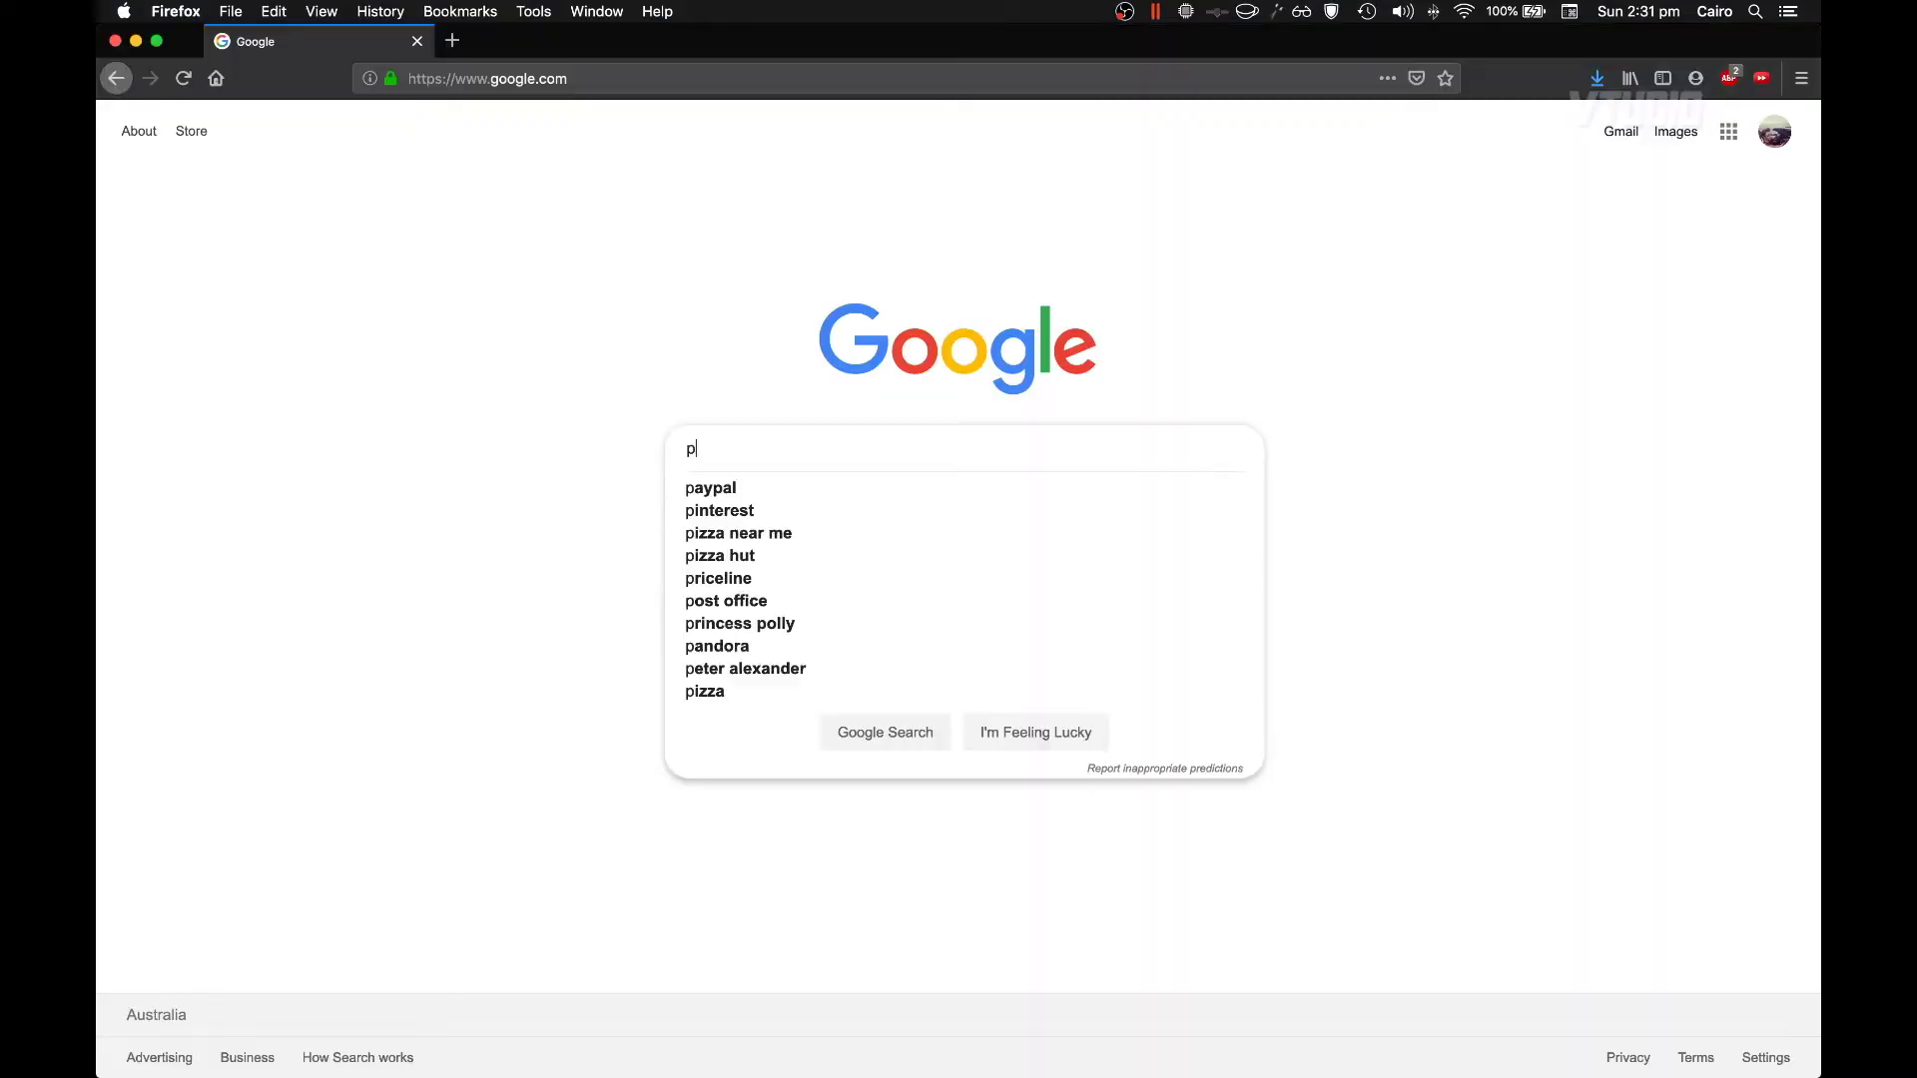
Search Google for 'parallels' and reach the Parallels Desktop 14 free trial download page.
type("arallels")
key("Return")
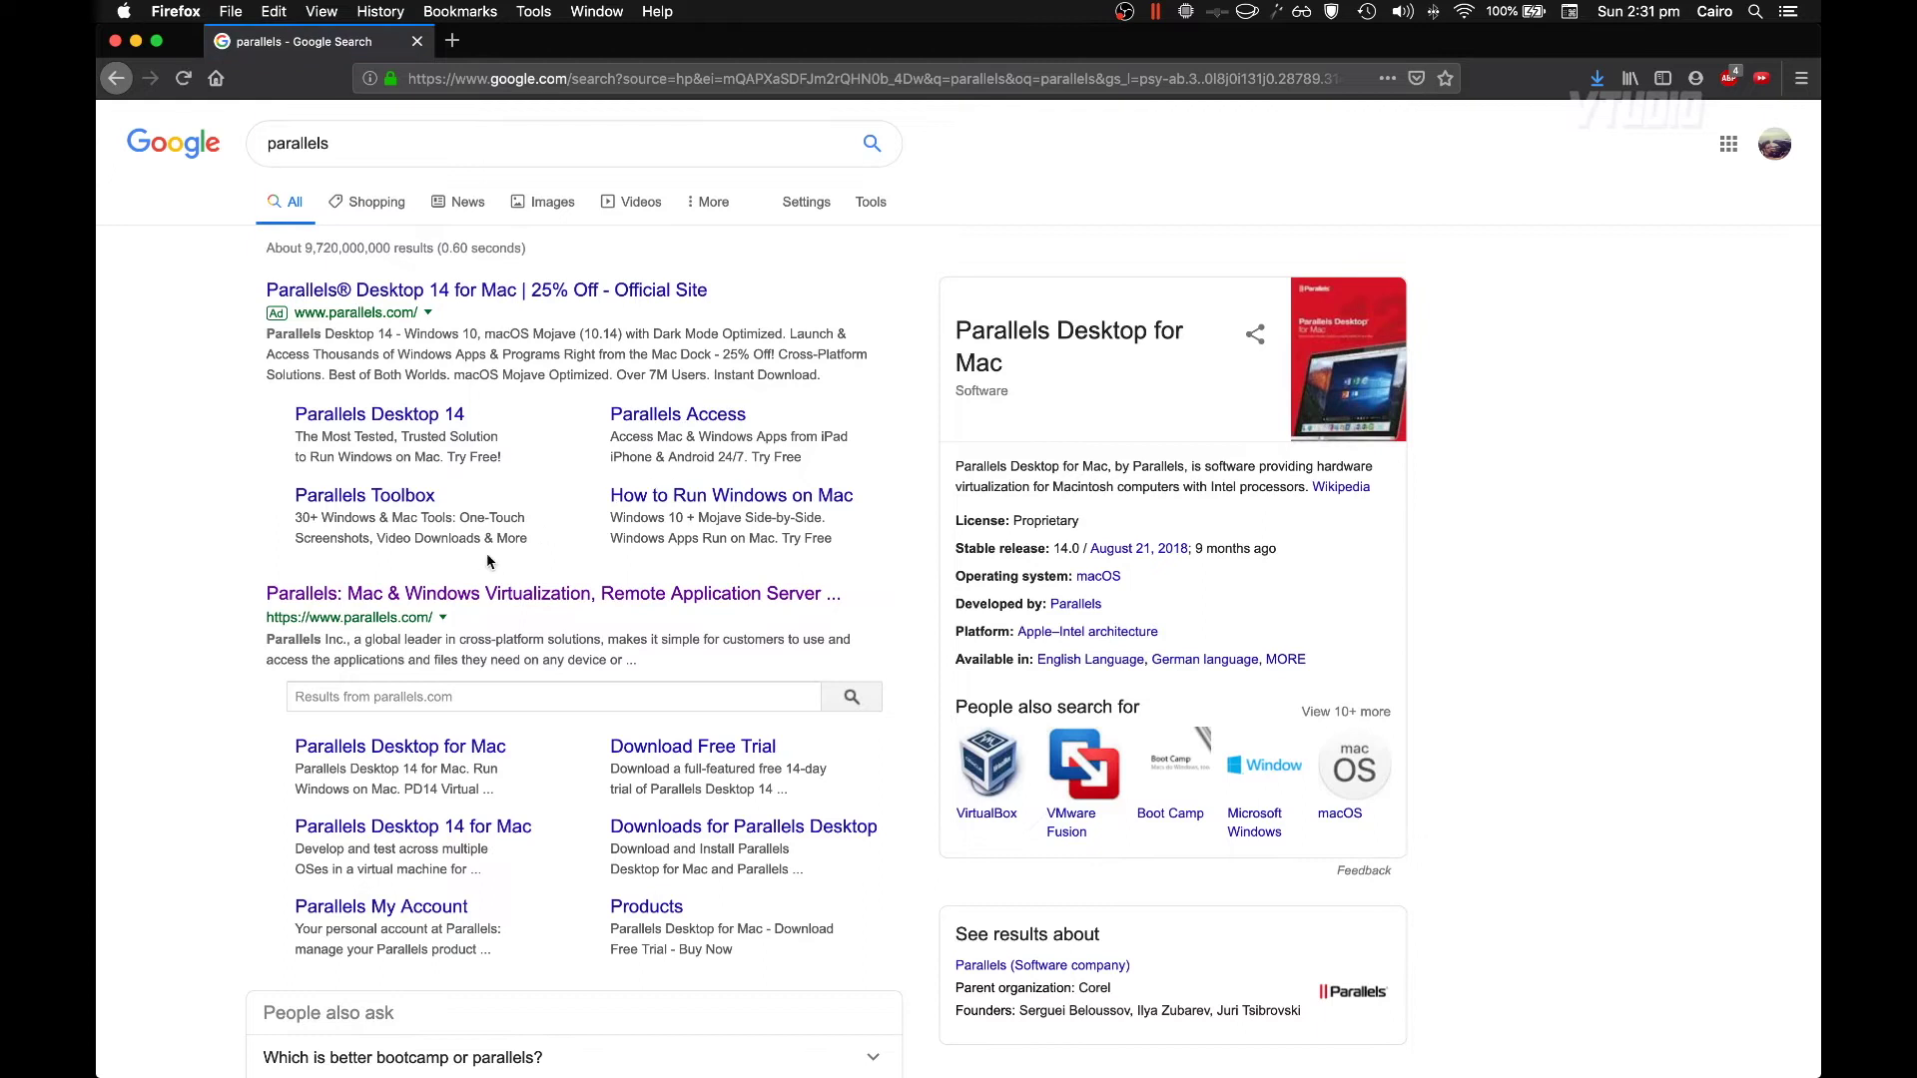
left_click(429, 593)
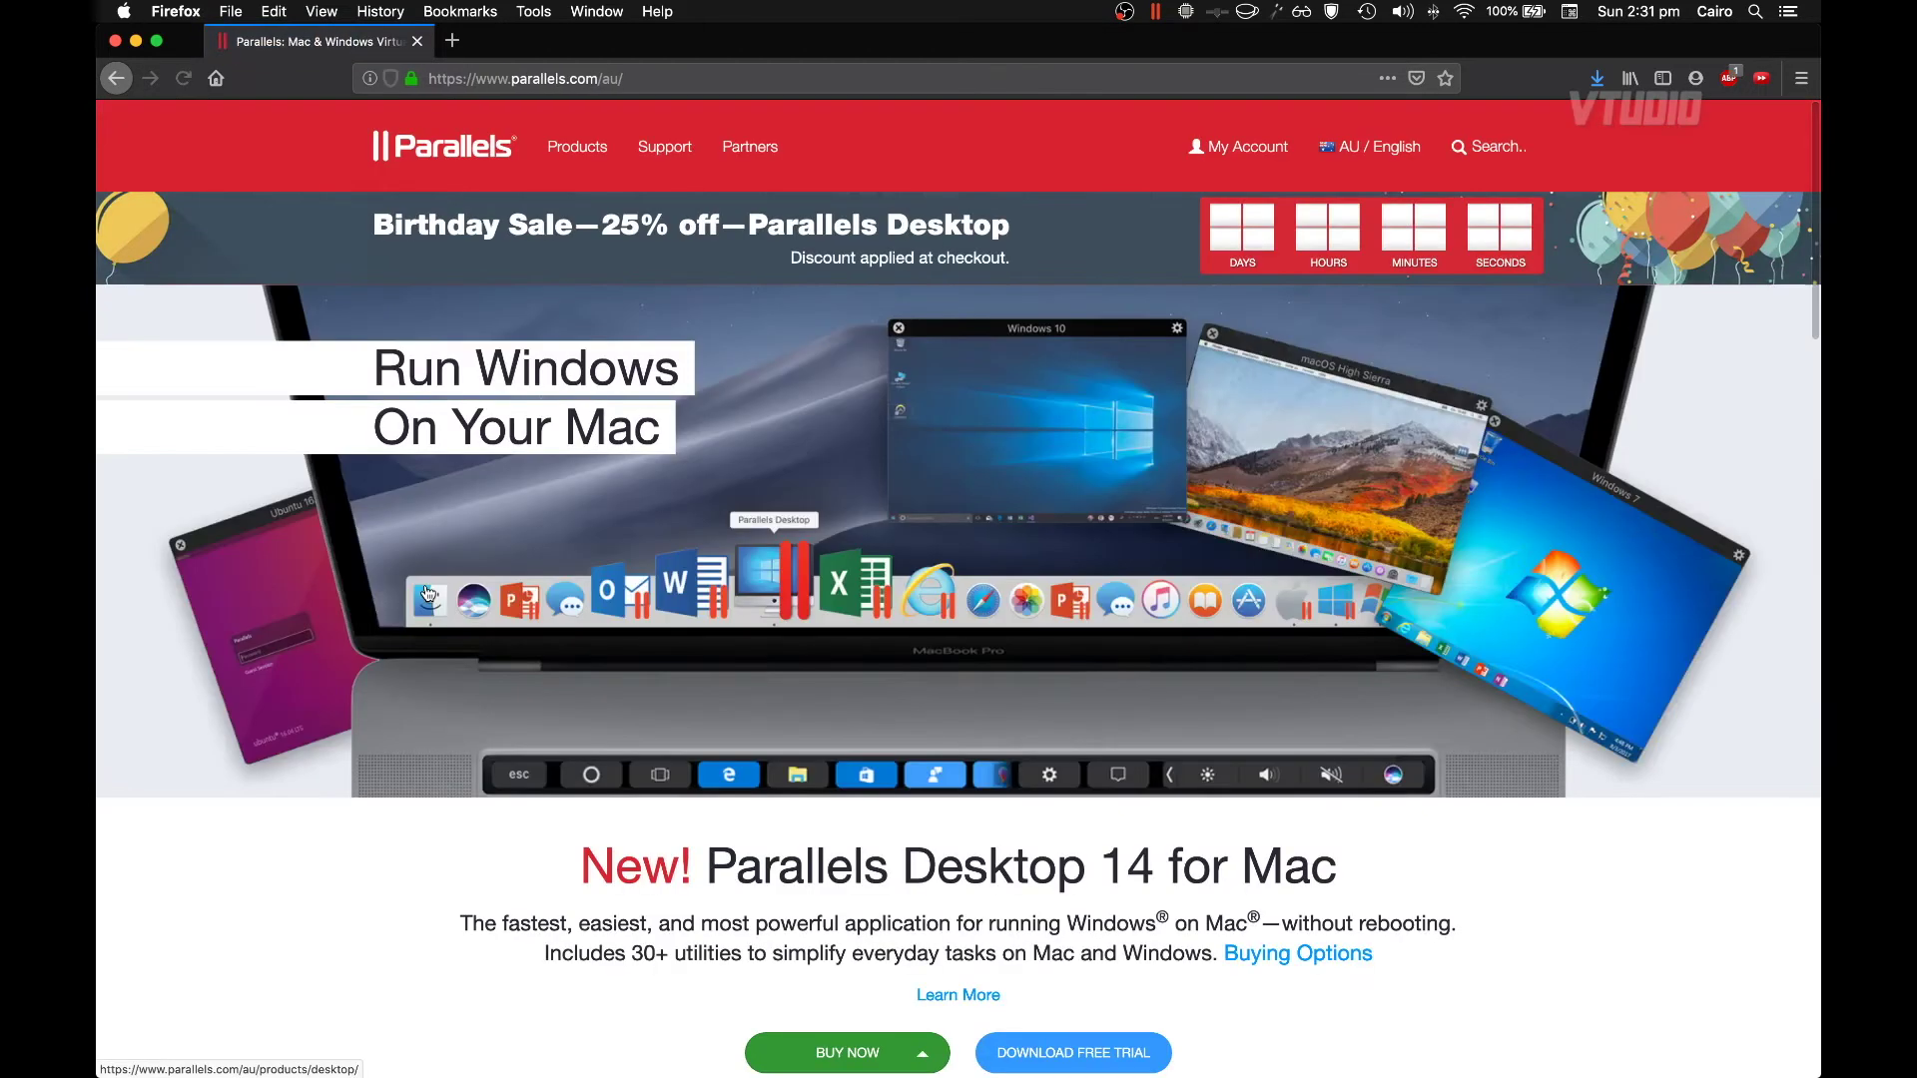
scroll(1074, 954, "down", 2)
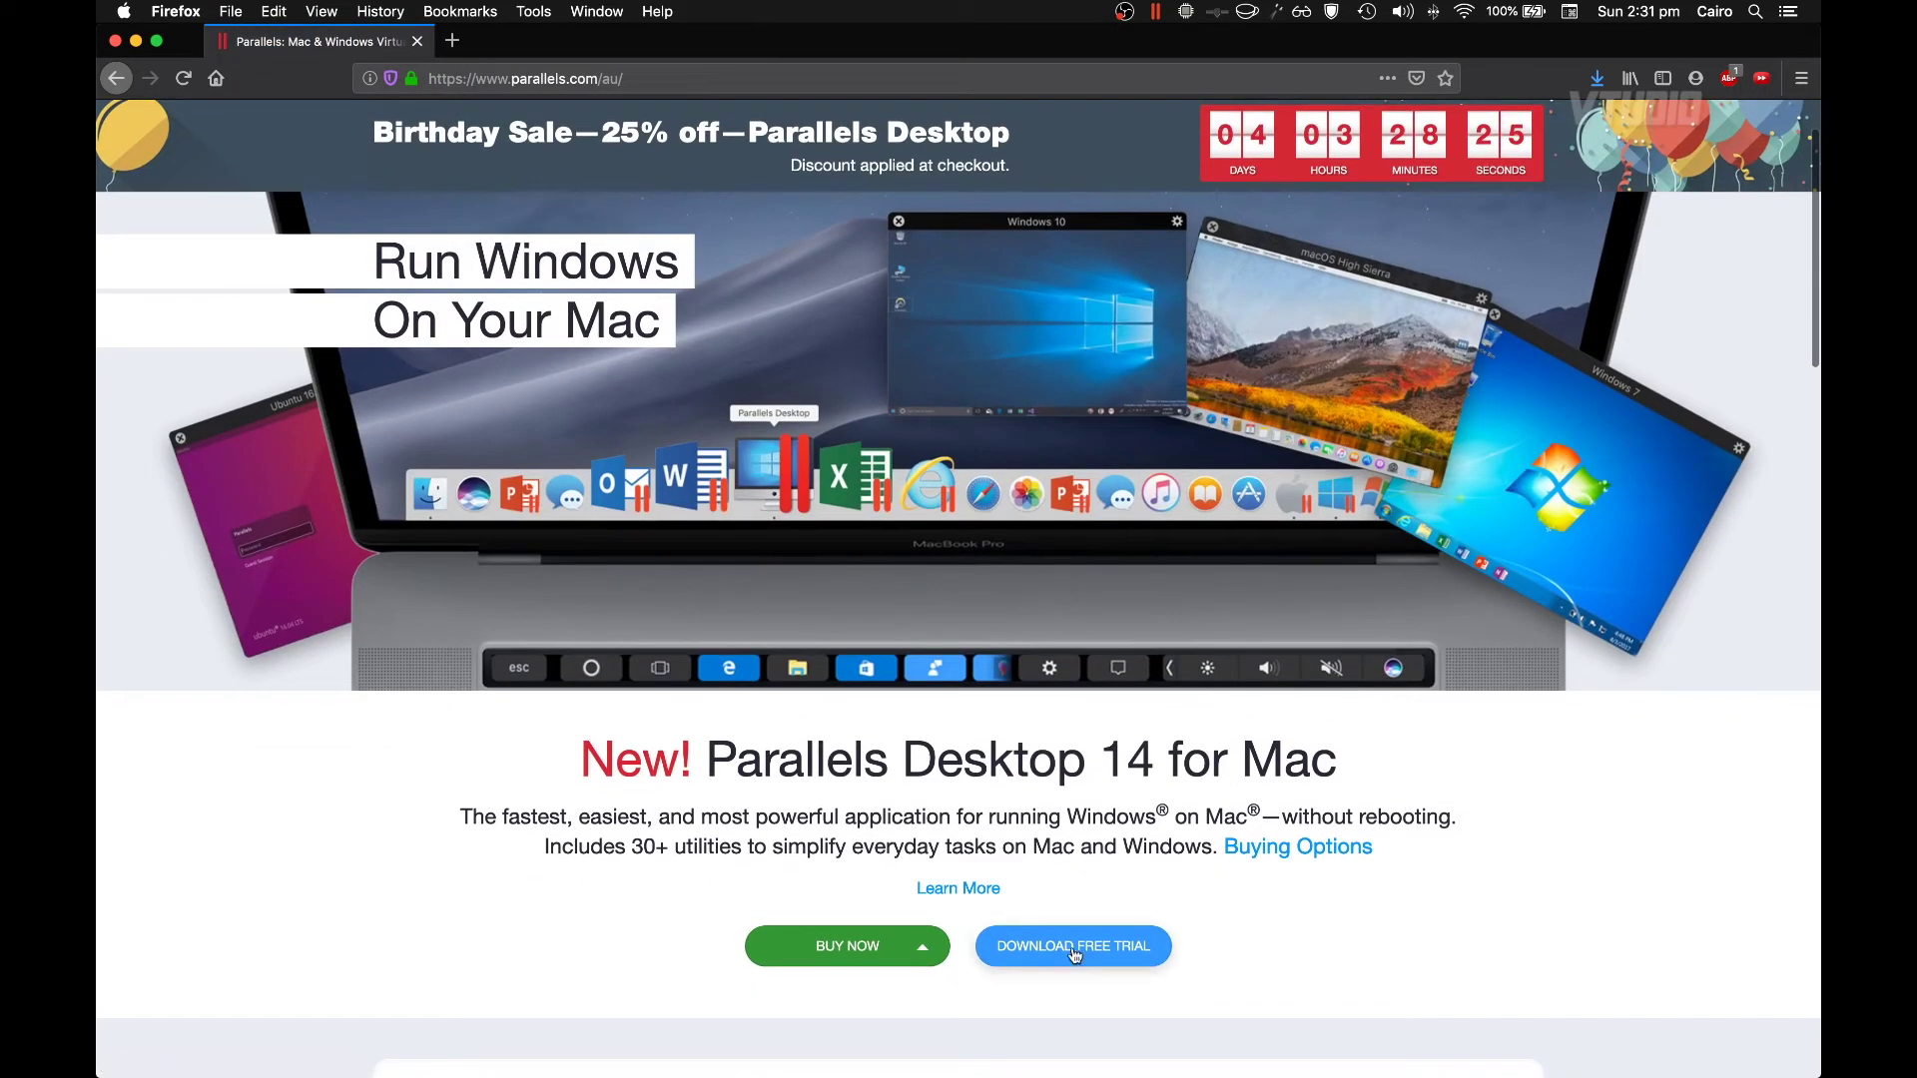
left_click(1074, 948)
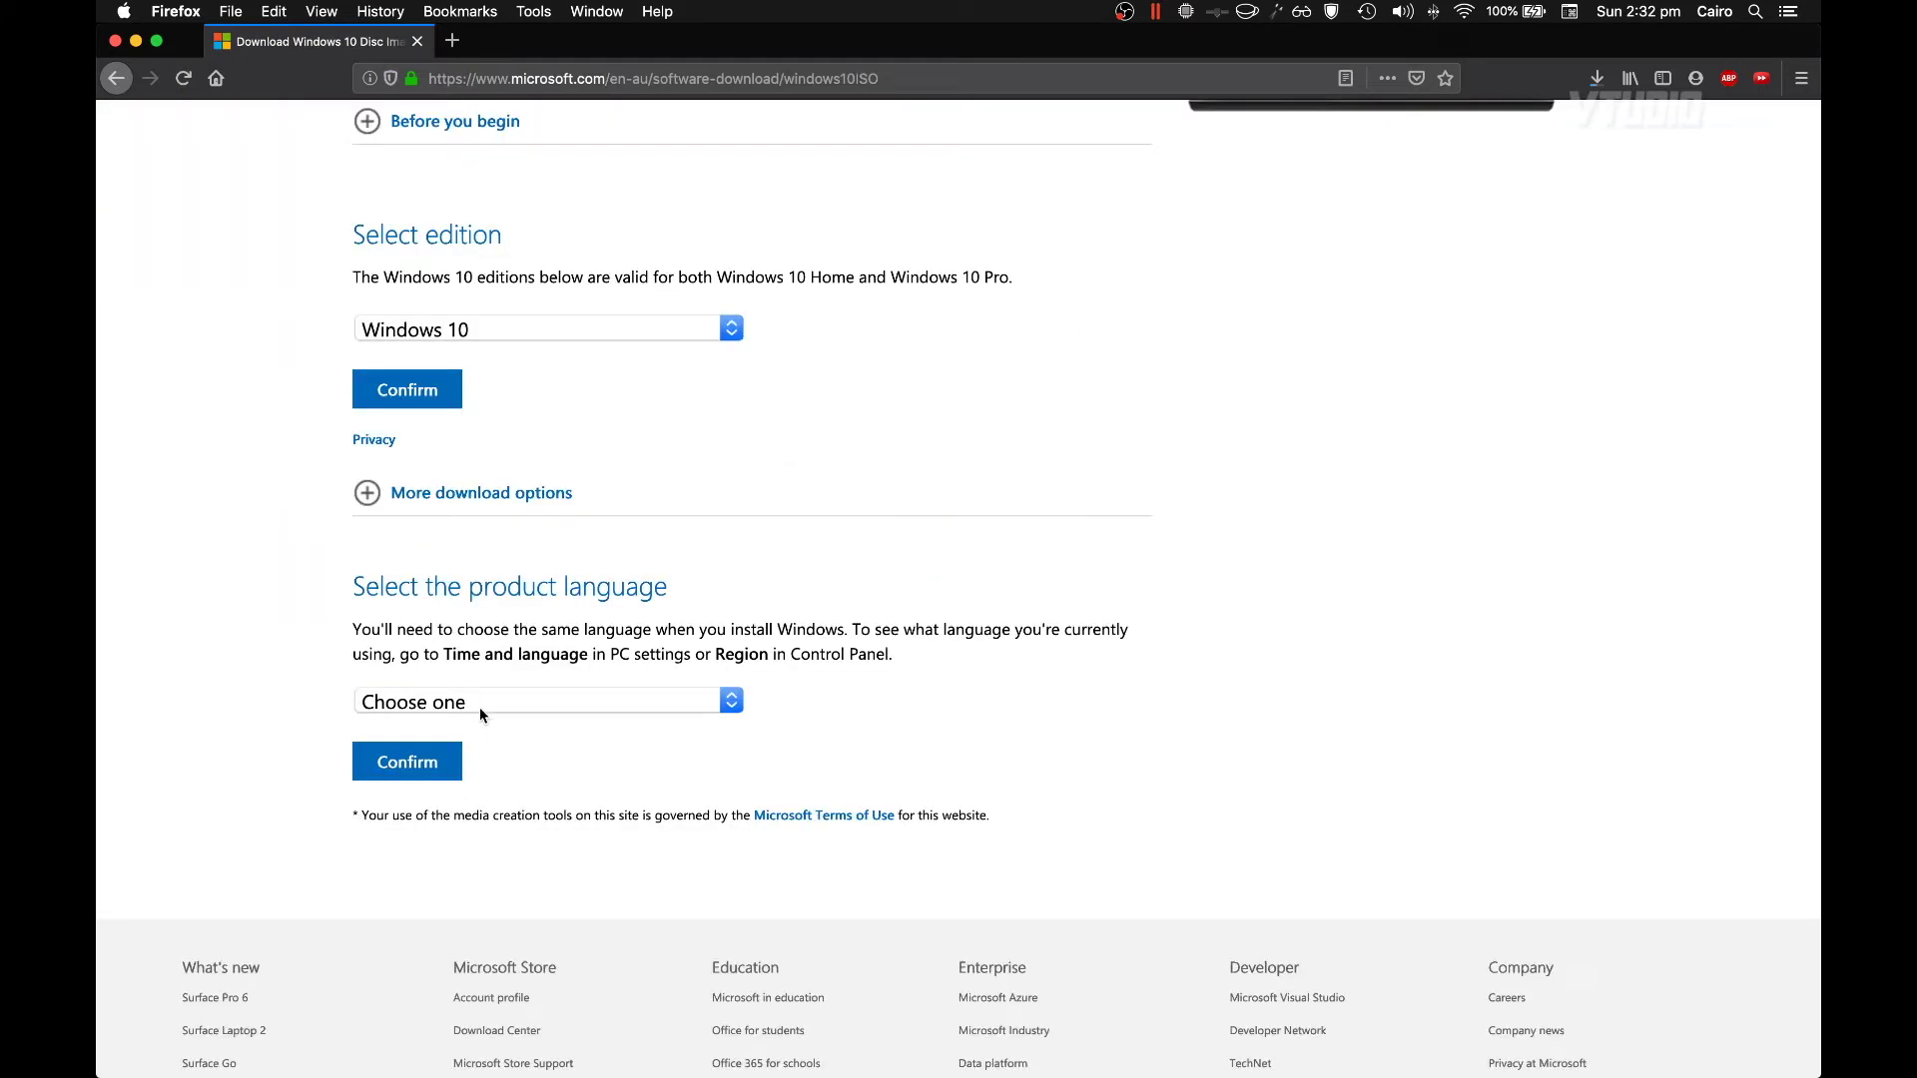
Choose English as the Windows 10 ISO product language and confirm it.
left_click(479, 707)
left_click(479, 424)
left_click(403, 777)
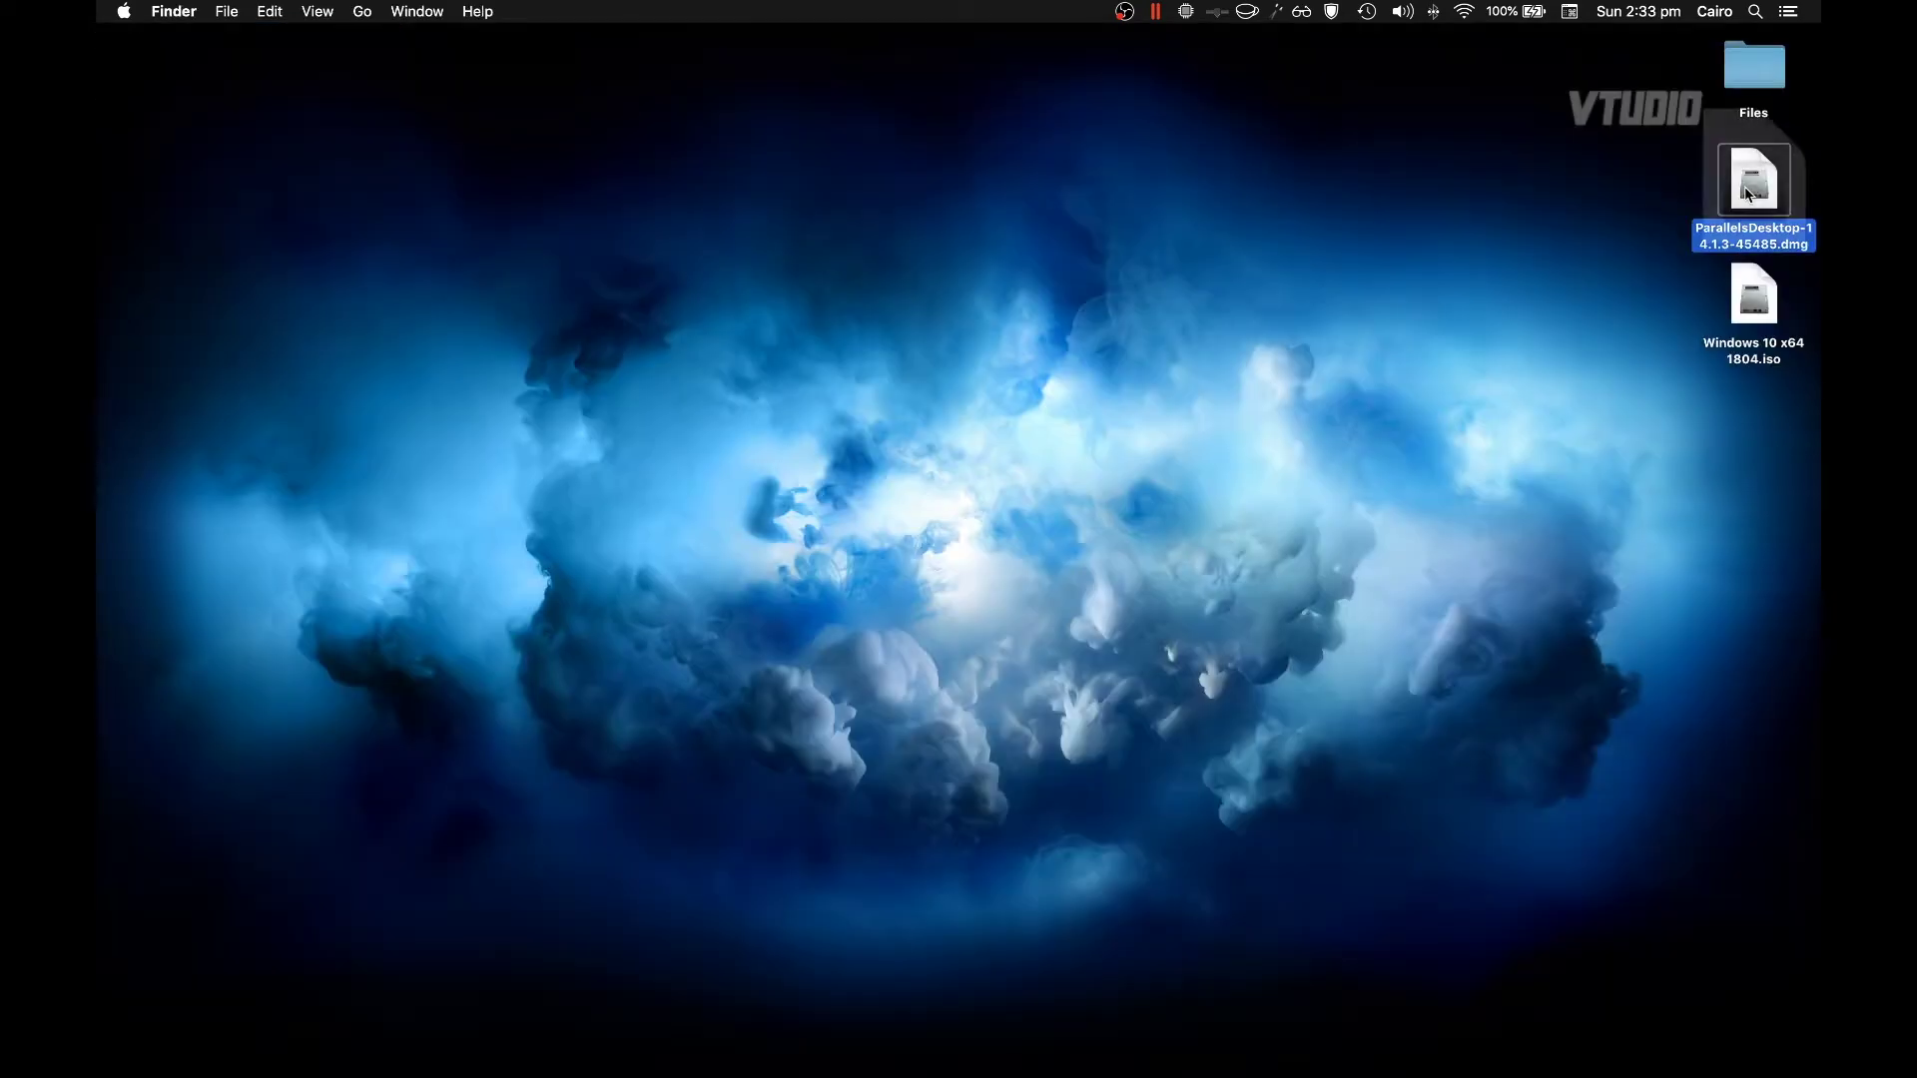
Launch the Parallels Desktop 14 installer from its disk image and approve opening it.
double_click(1745, 185)
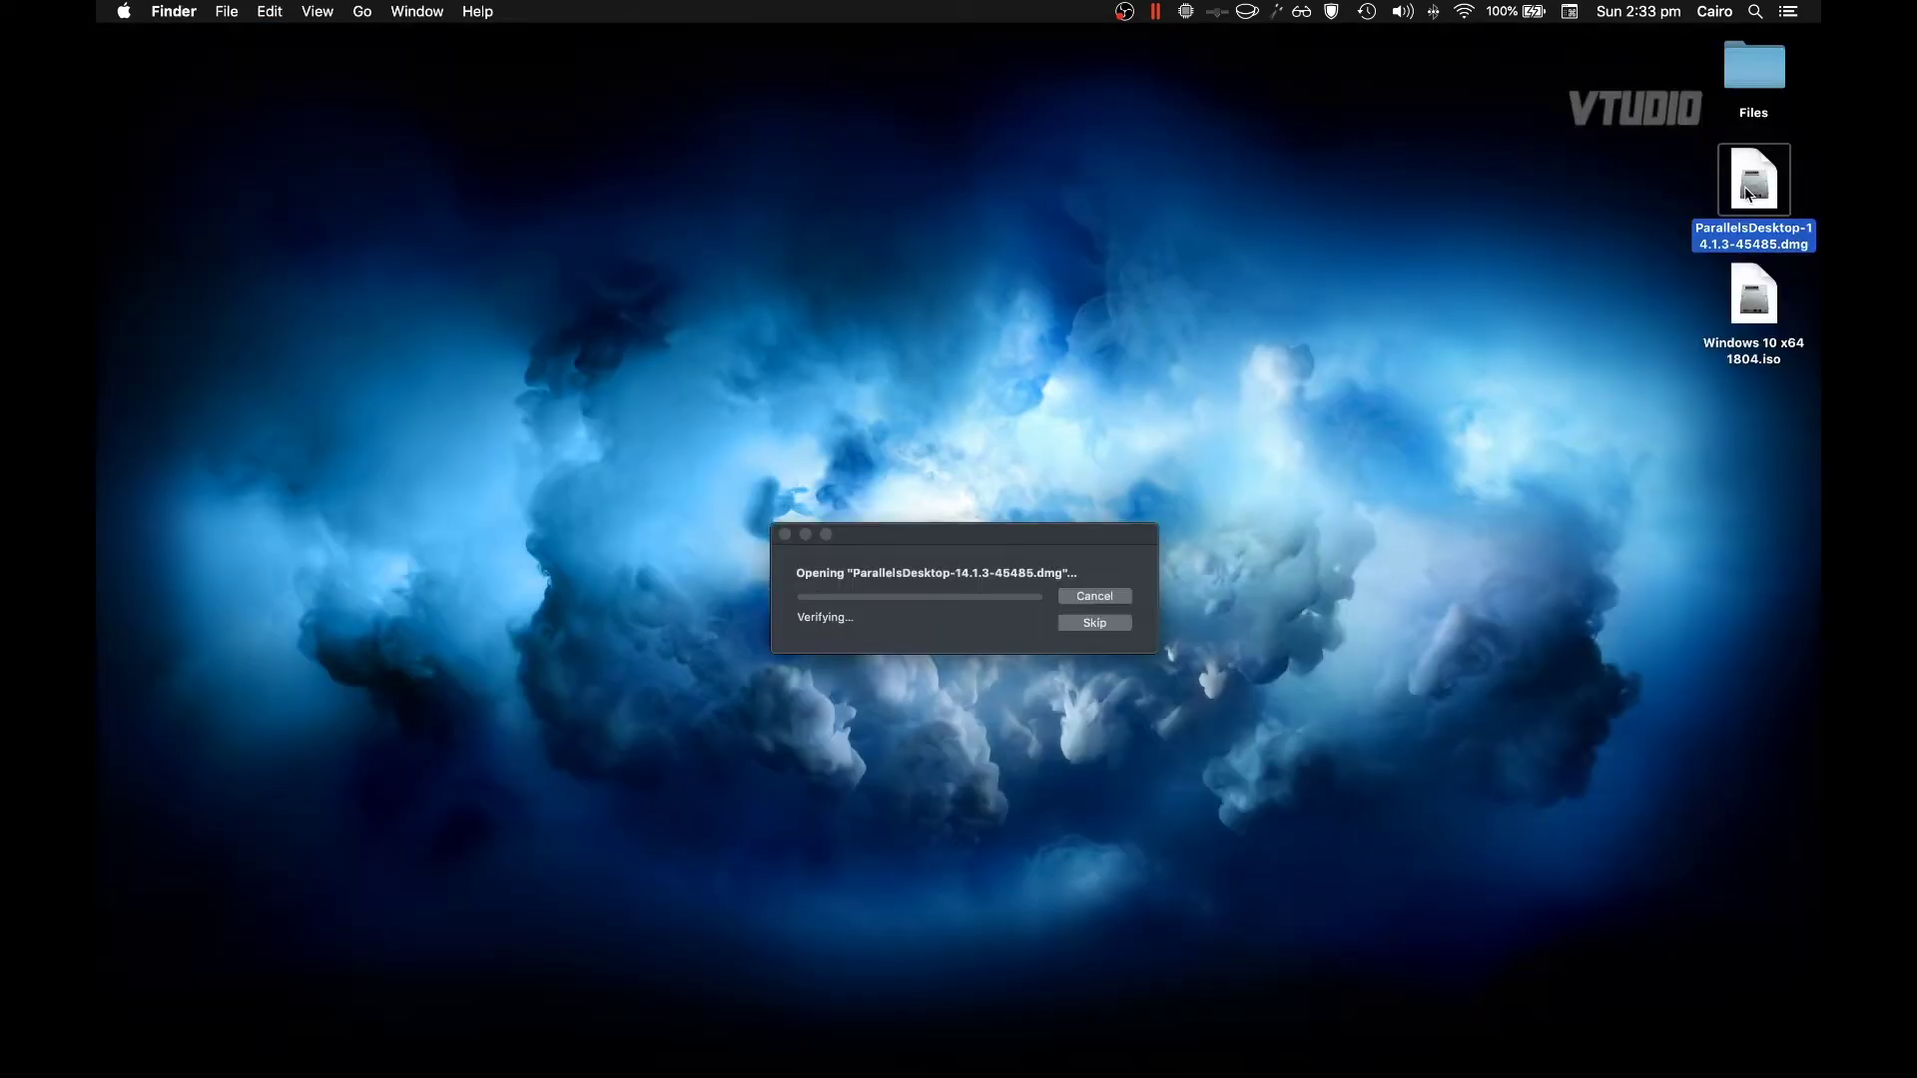
double_click(979, 580)
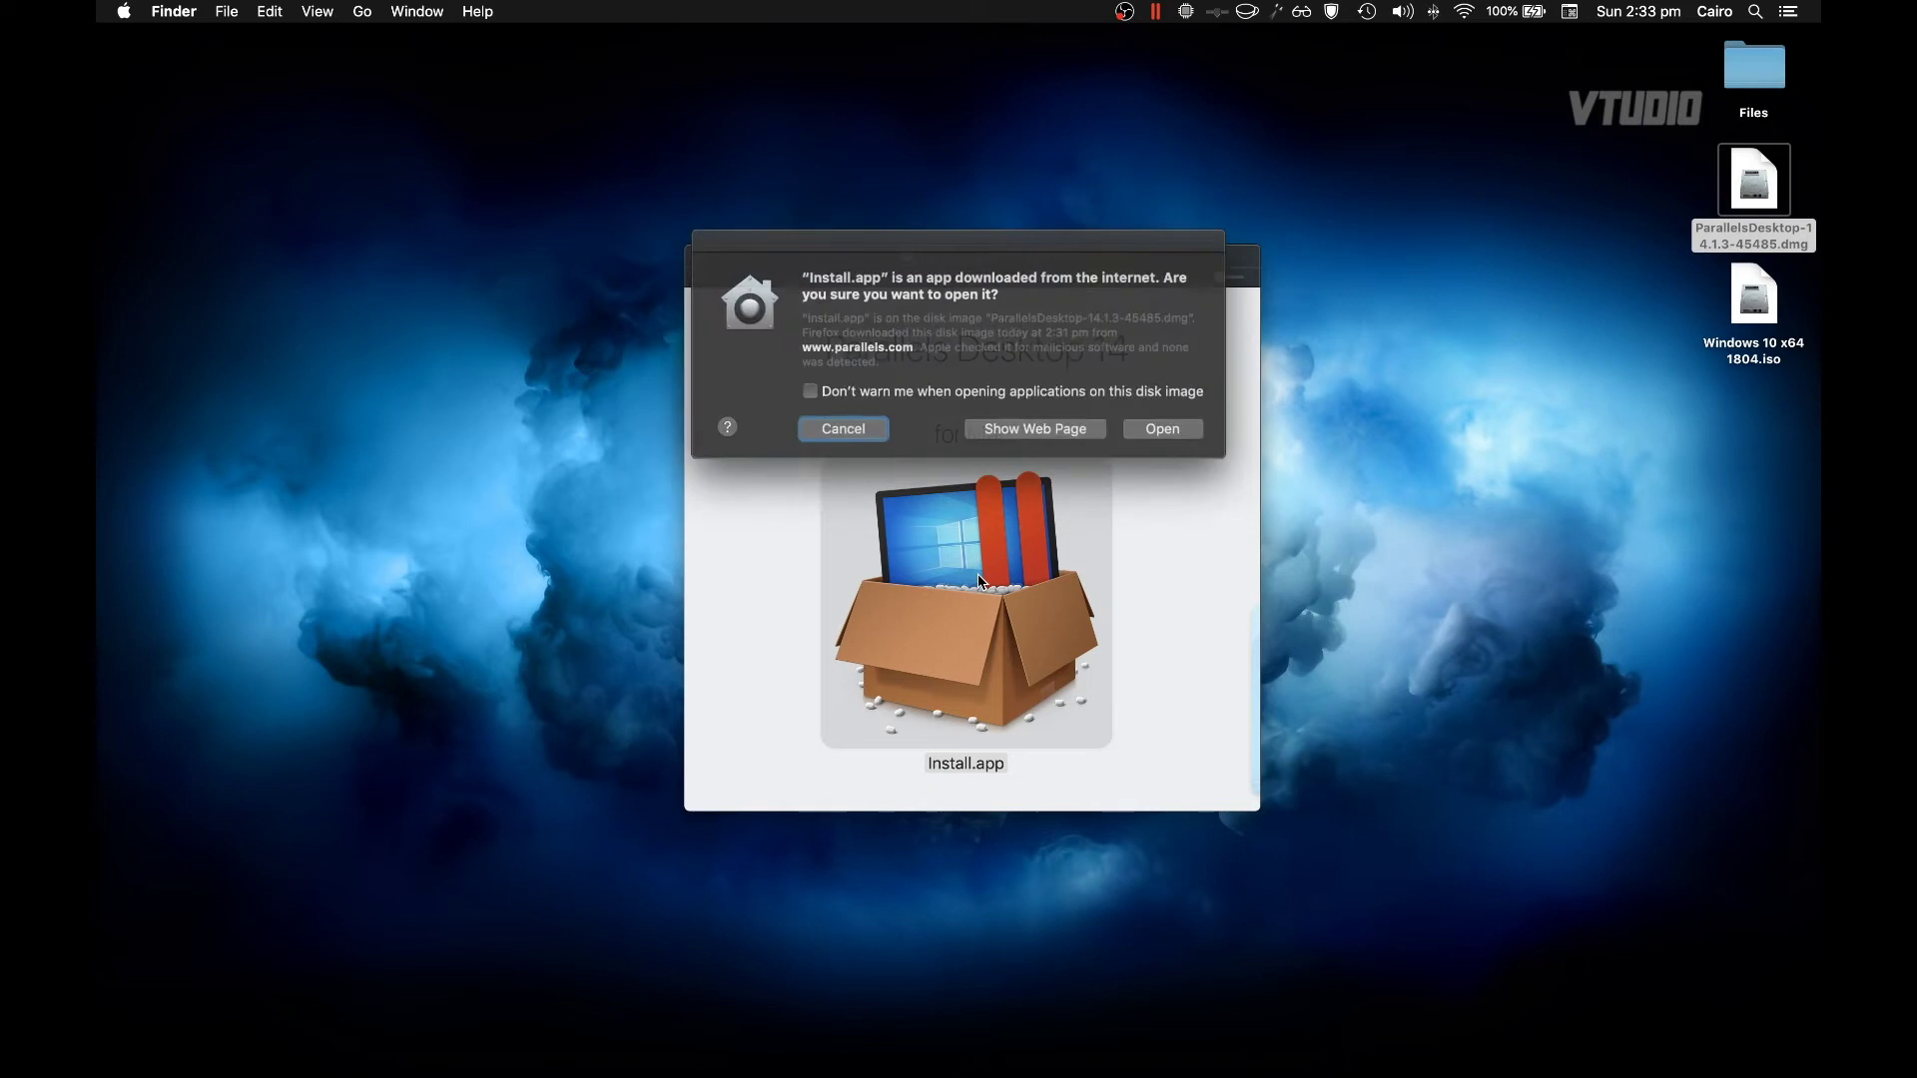
left_click(1124, 427)
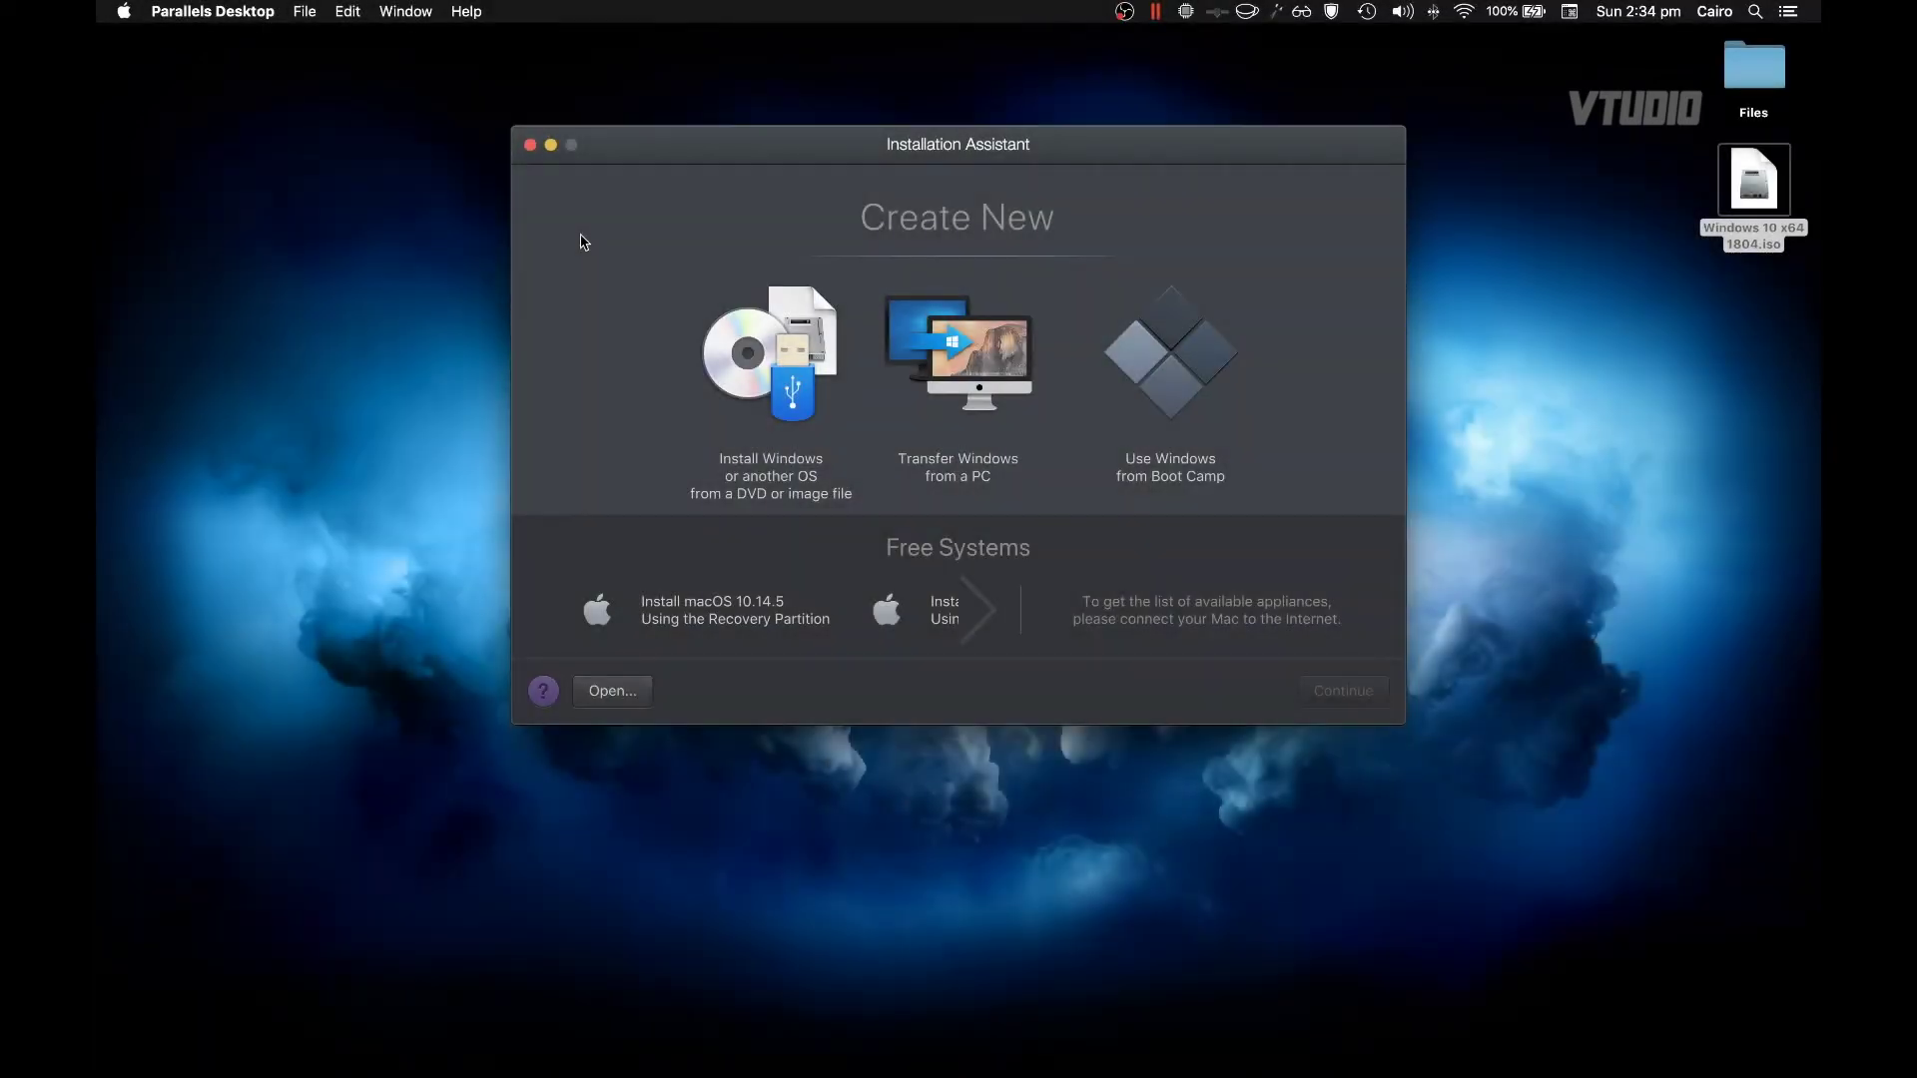
Install Windows from the Windows 10 image file, skipping the license key.
left_click(774, 380)
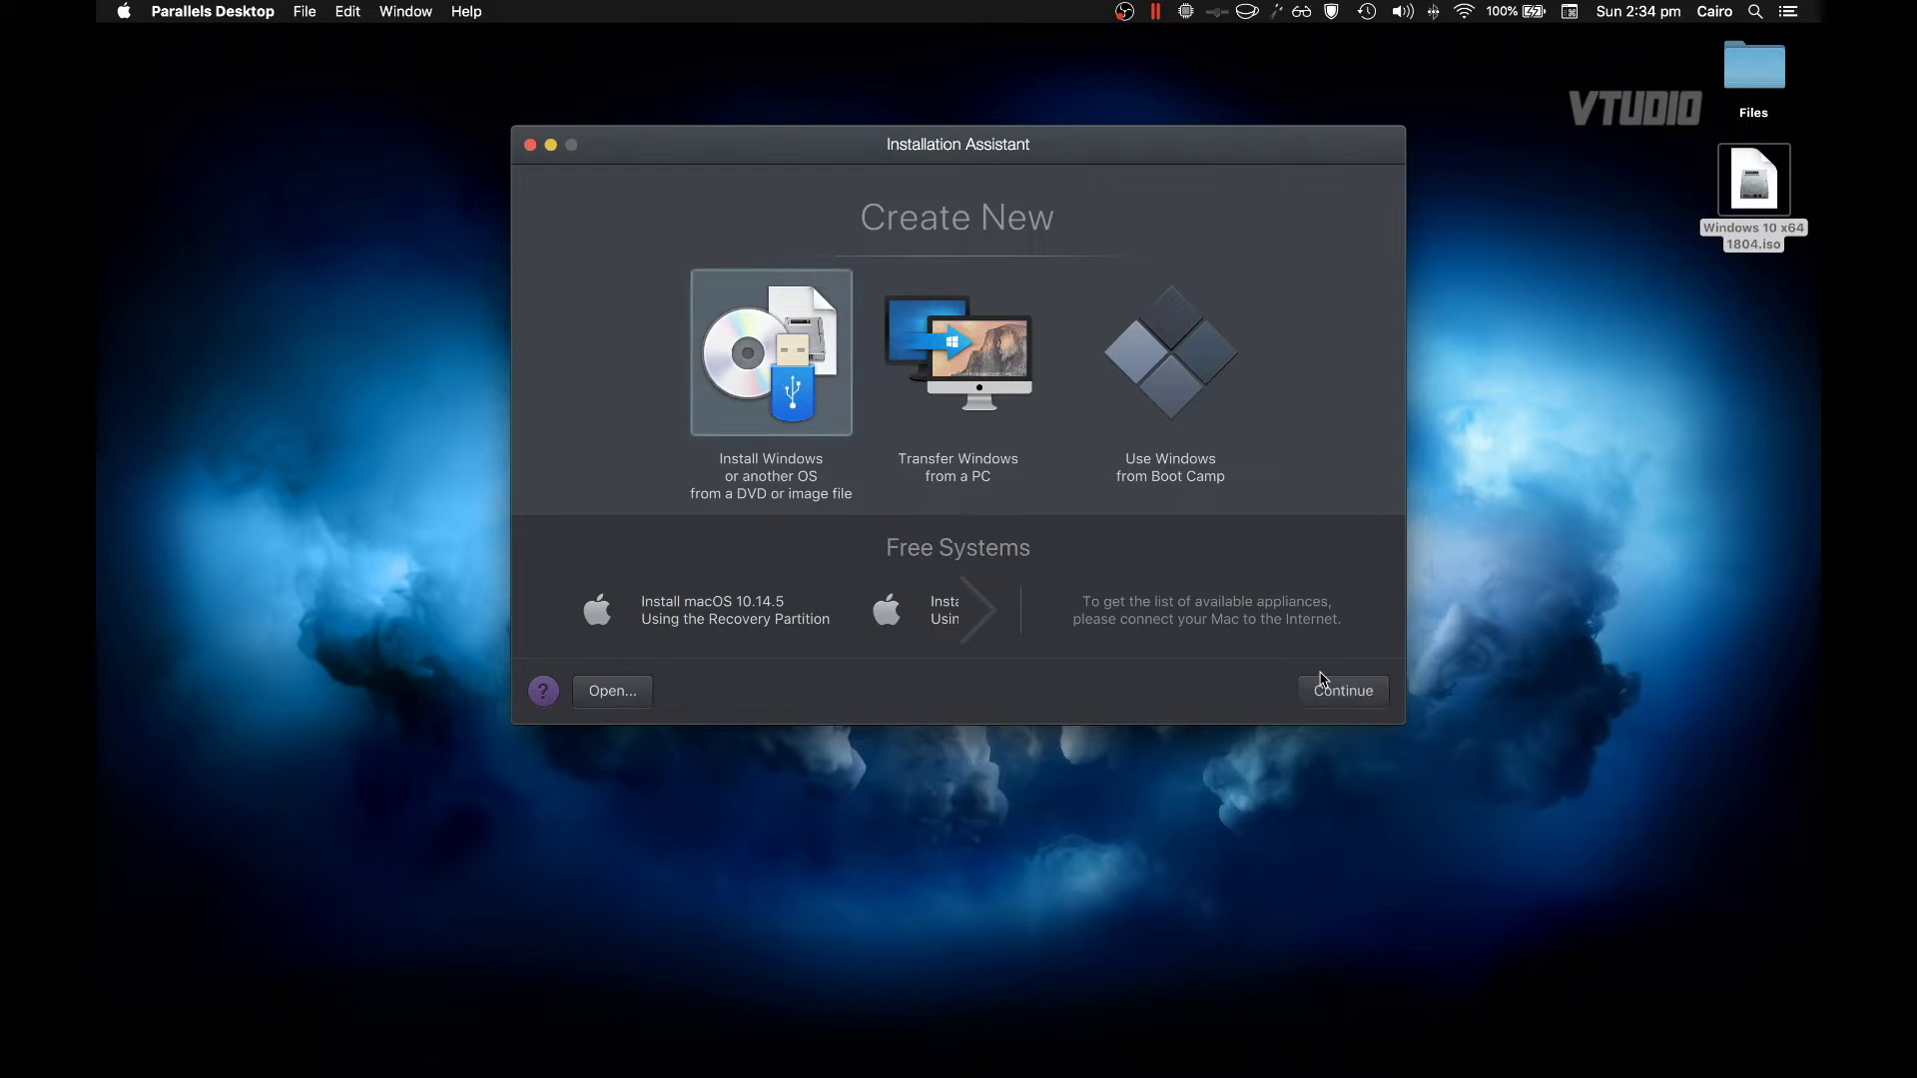
left_click(1381, 699)
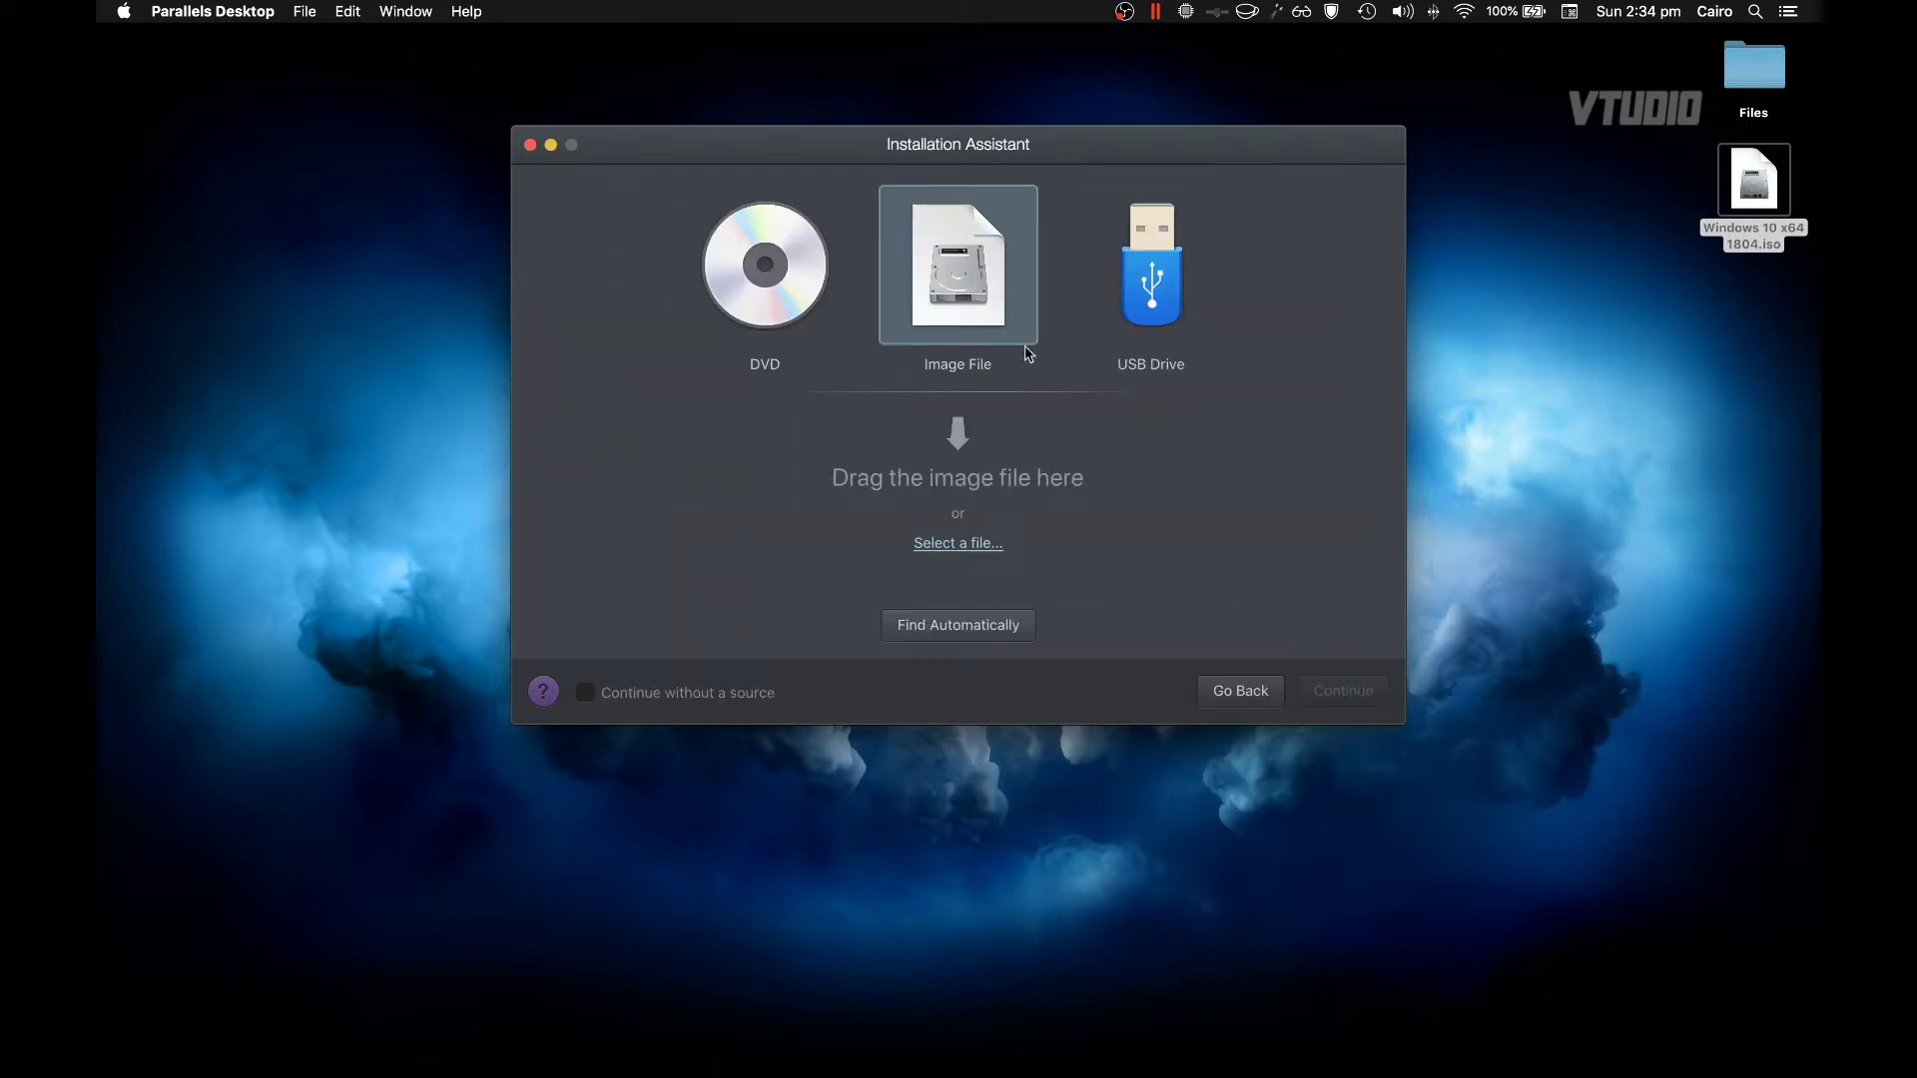
left_click(939, 543)
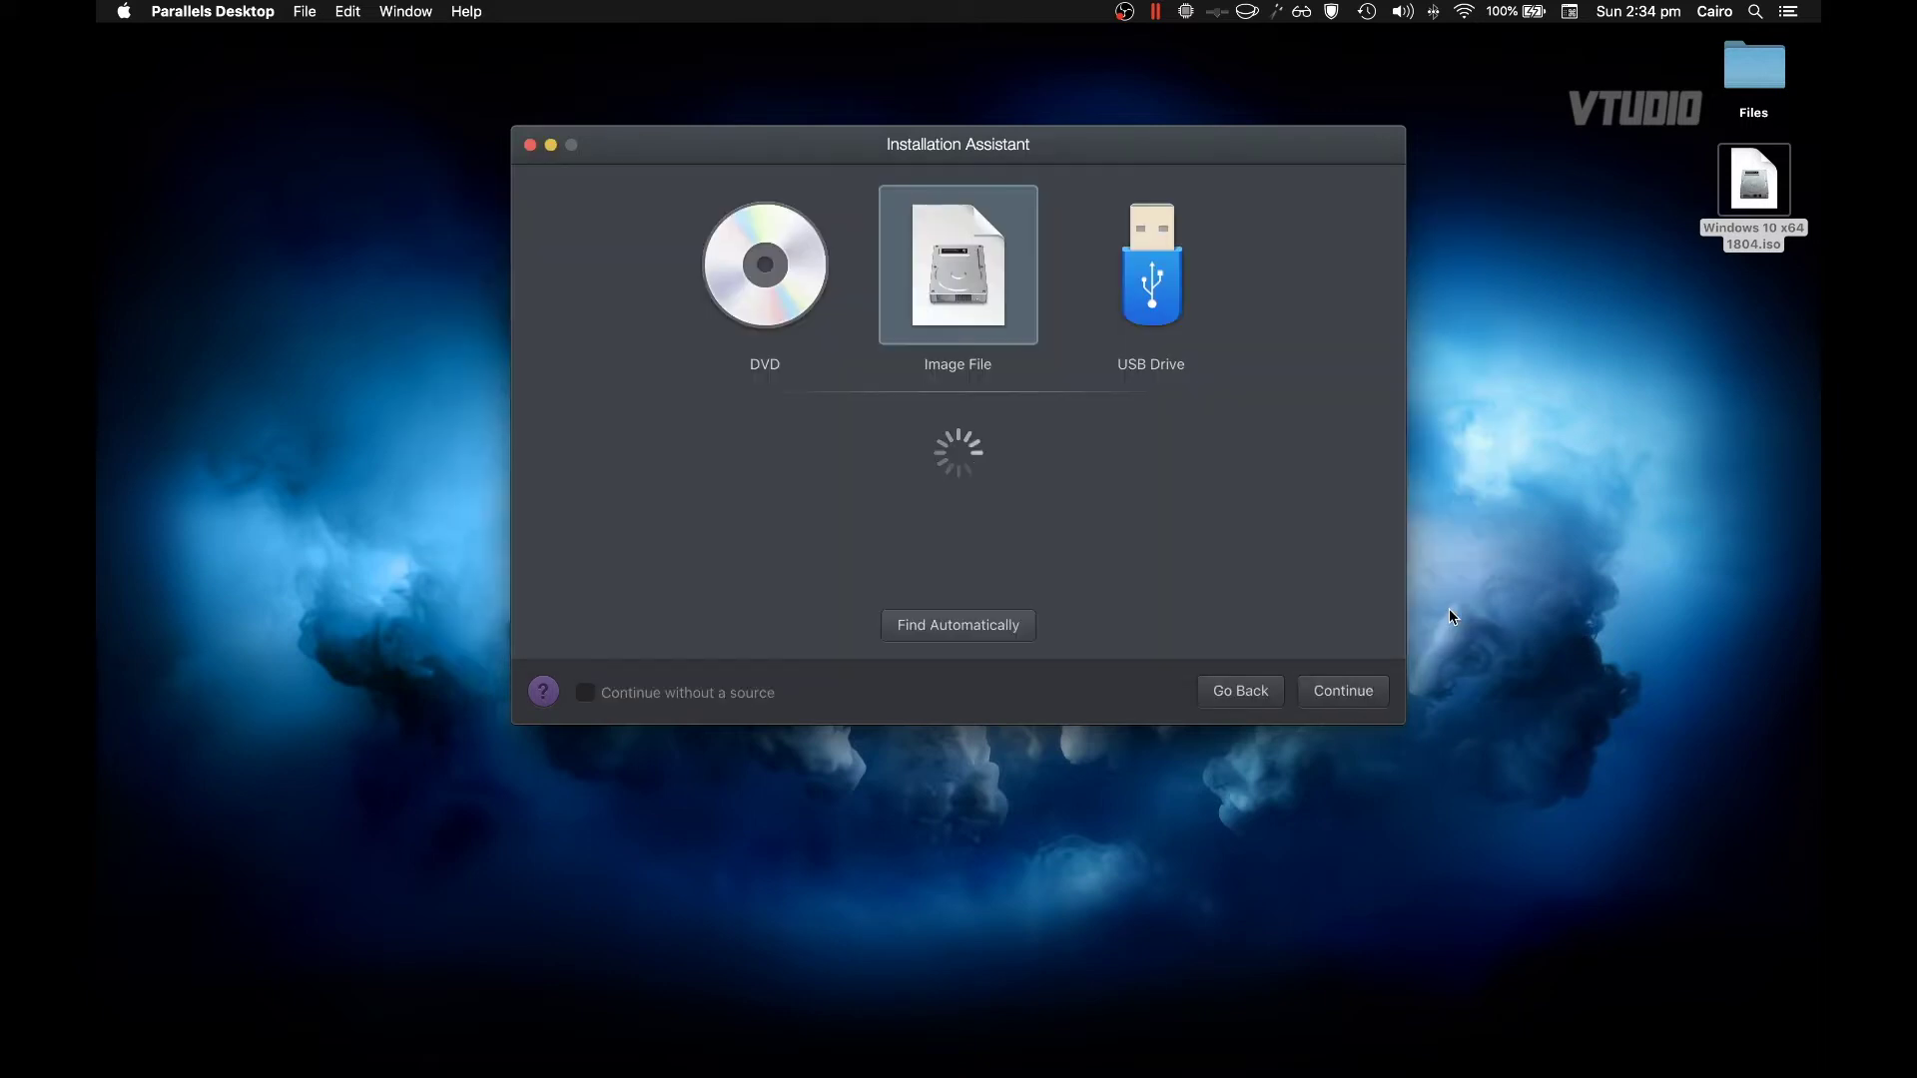
left_click(1326, 699)
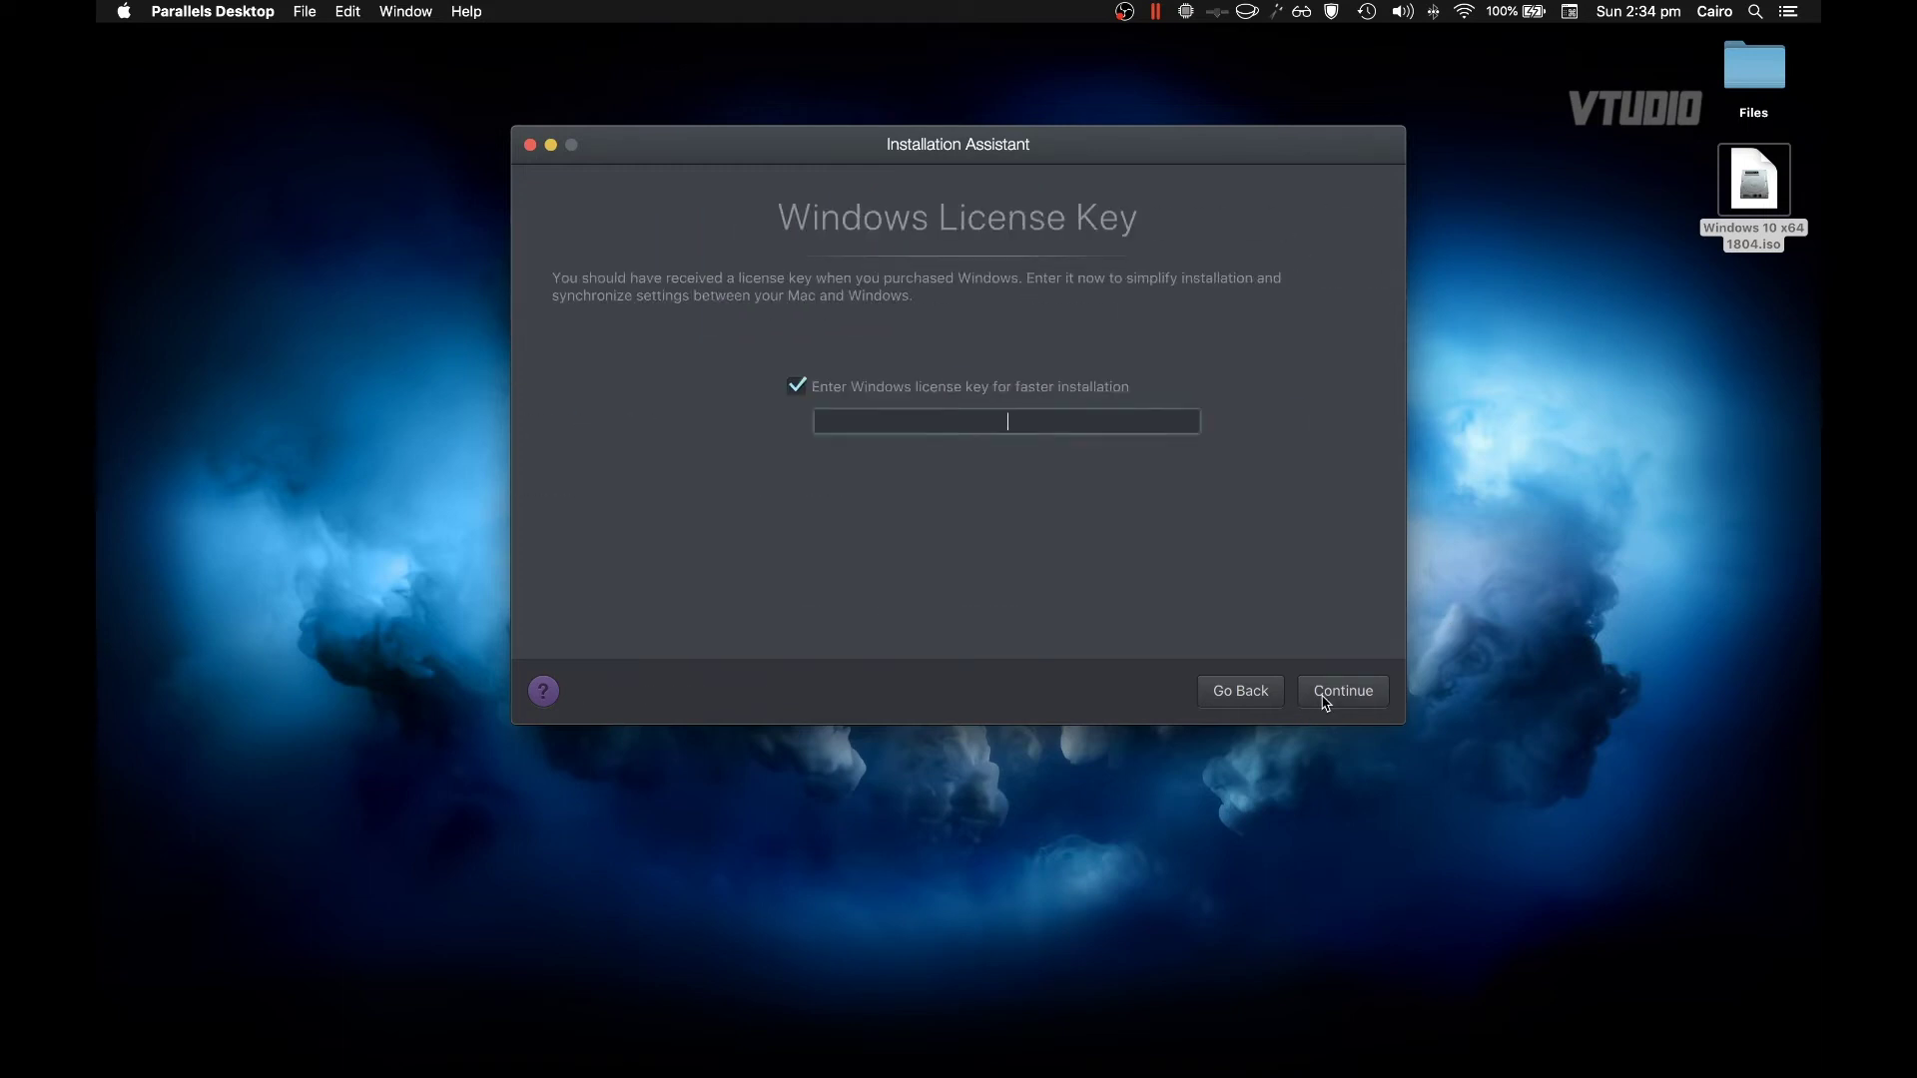
left_click(1326, 698)
left_click(933, 287)
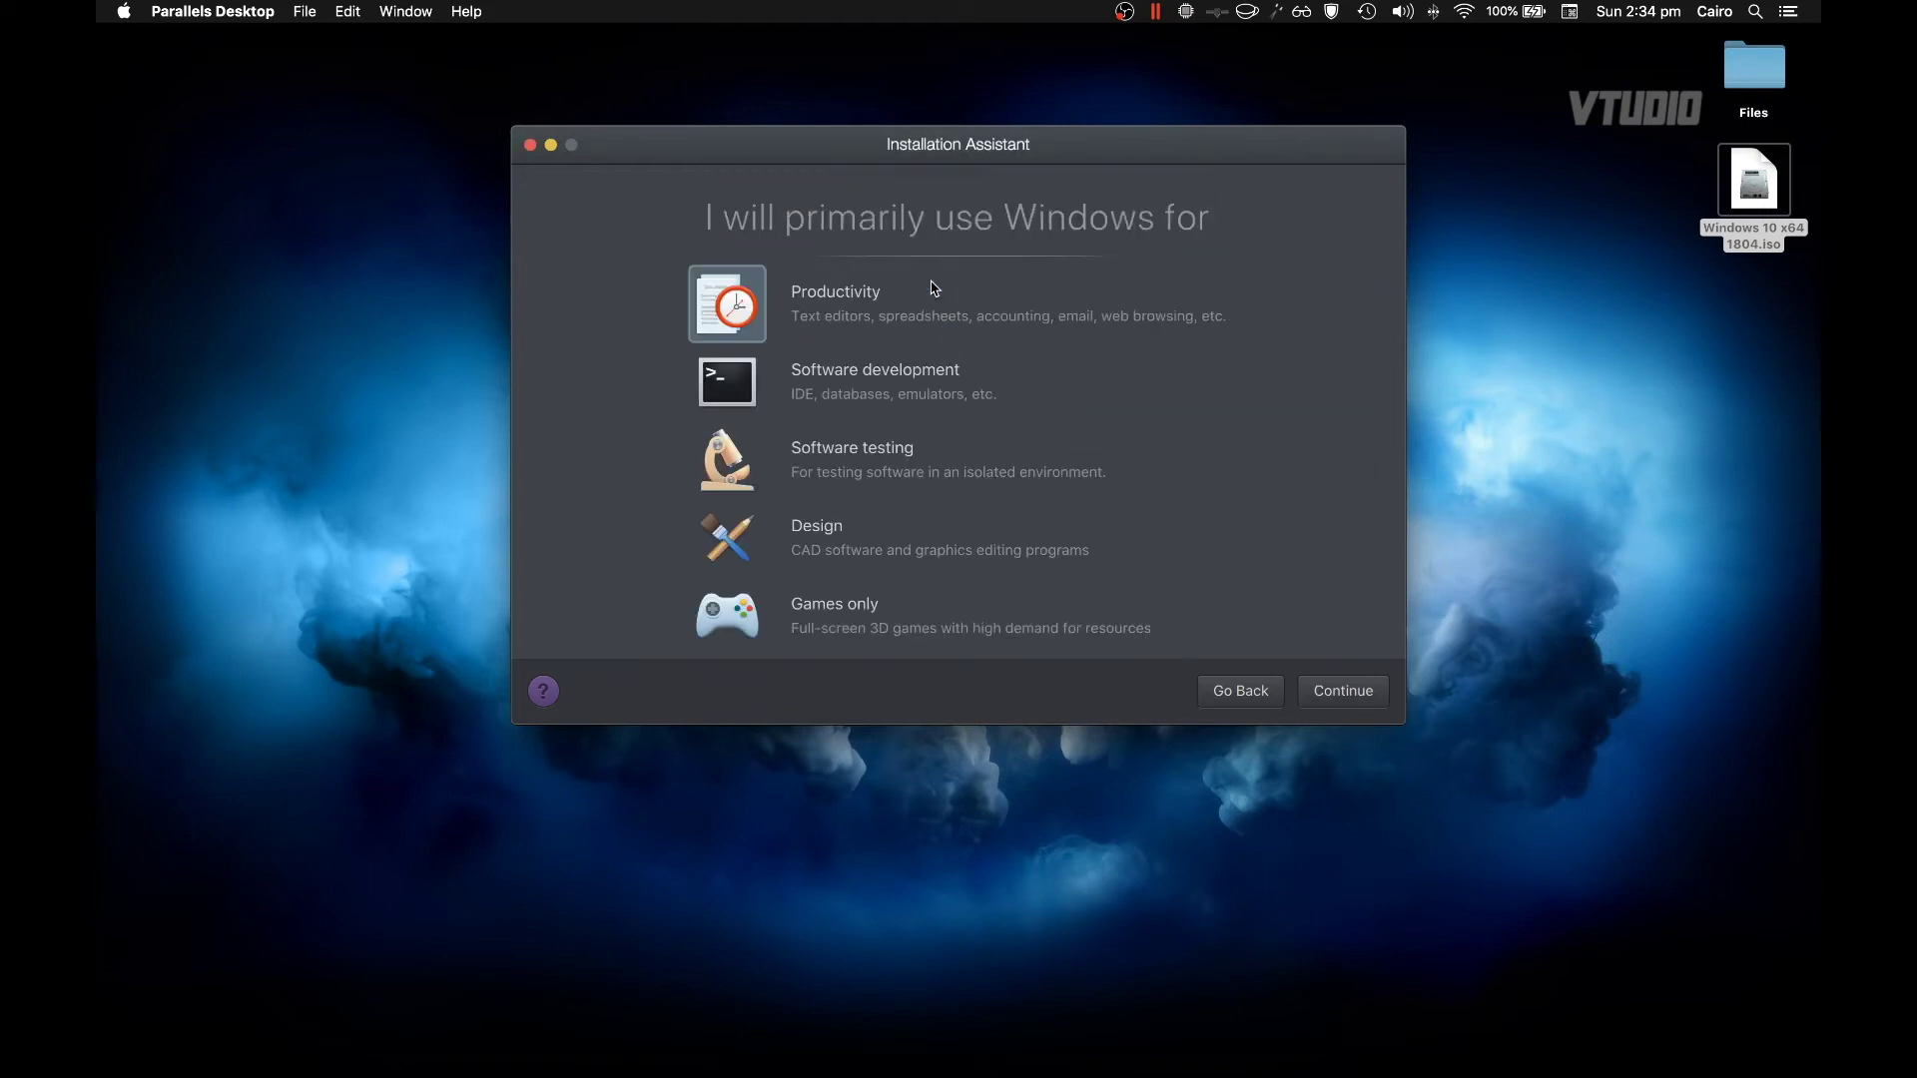
Keep Productivity, create the 'Windows 10 Sony' VM, dismiss camera/microphone alerts, and install Windows 10 Home.
left_click(1368, 688)
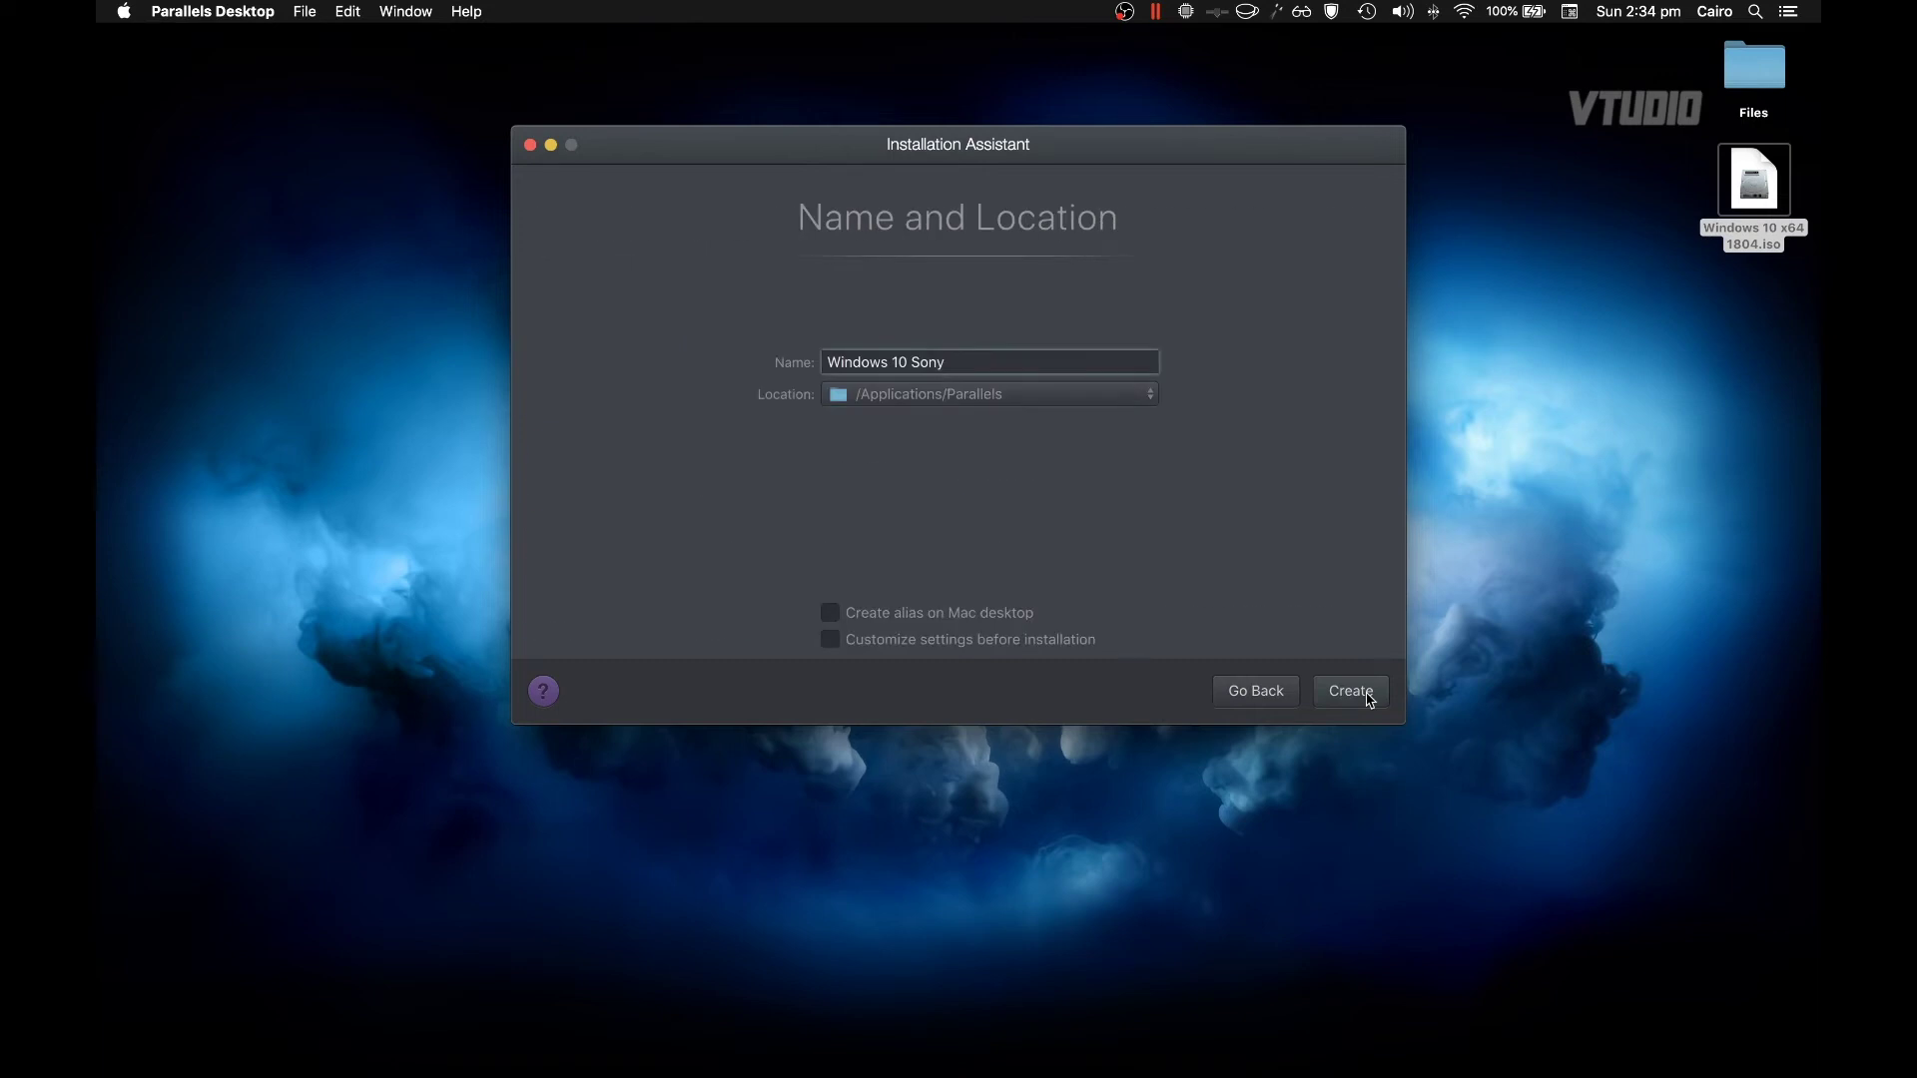
left_click(1367, 695)
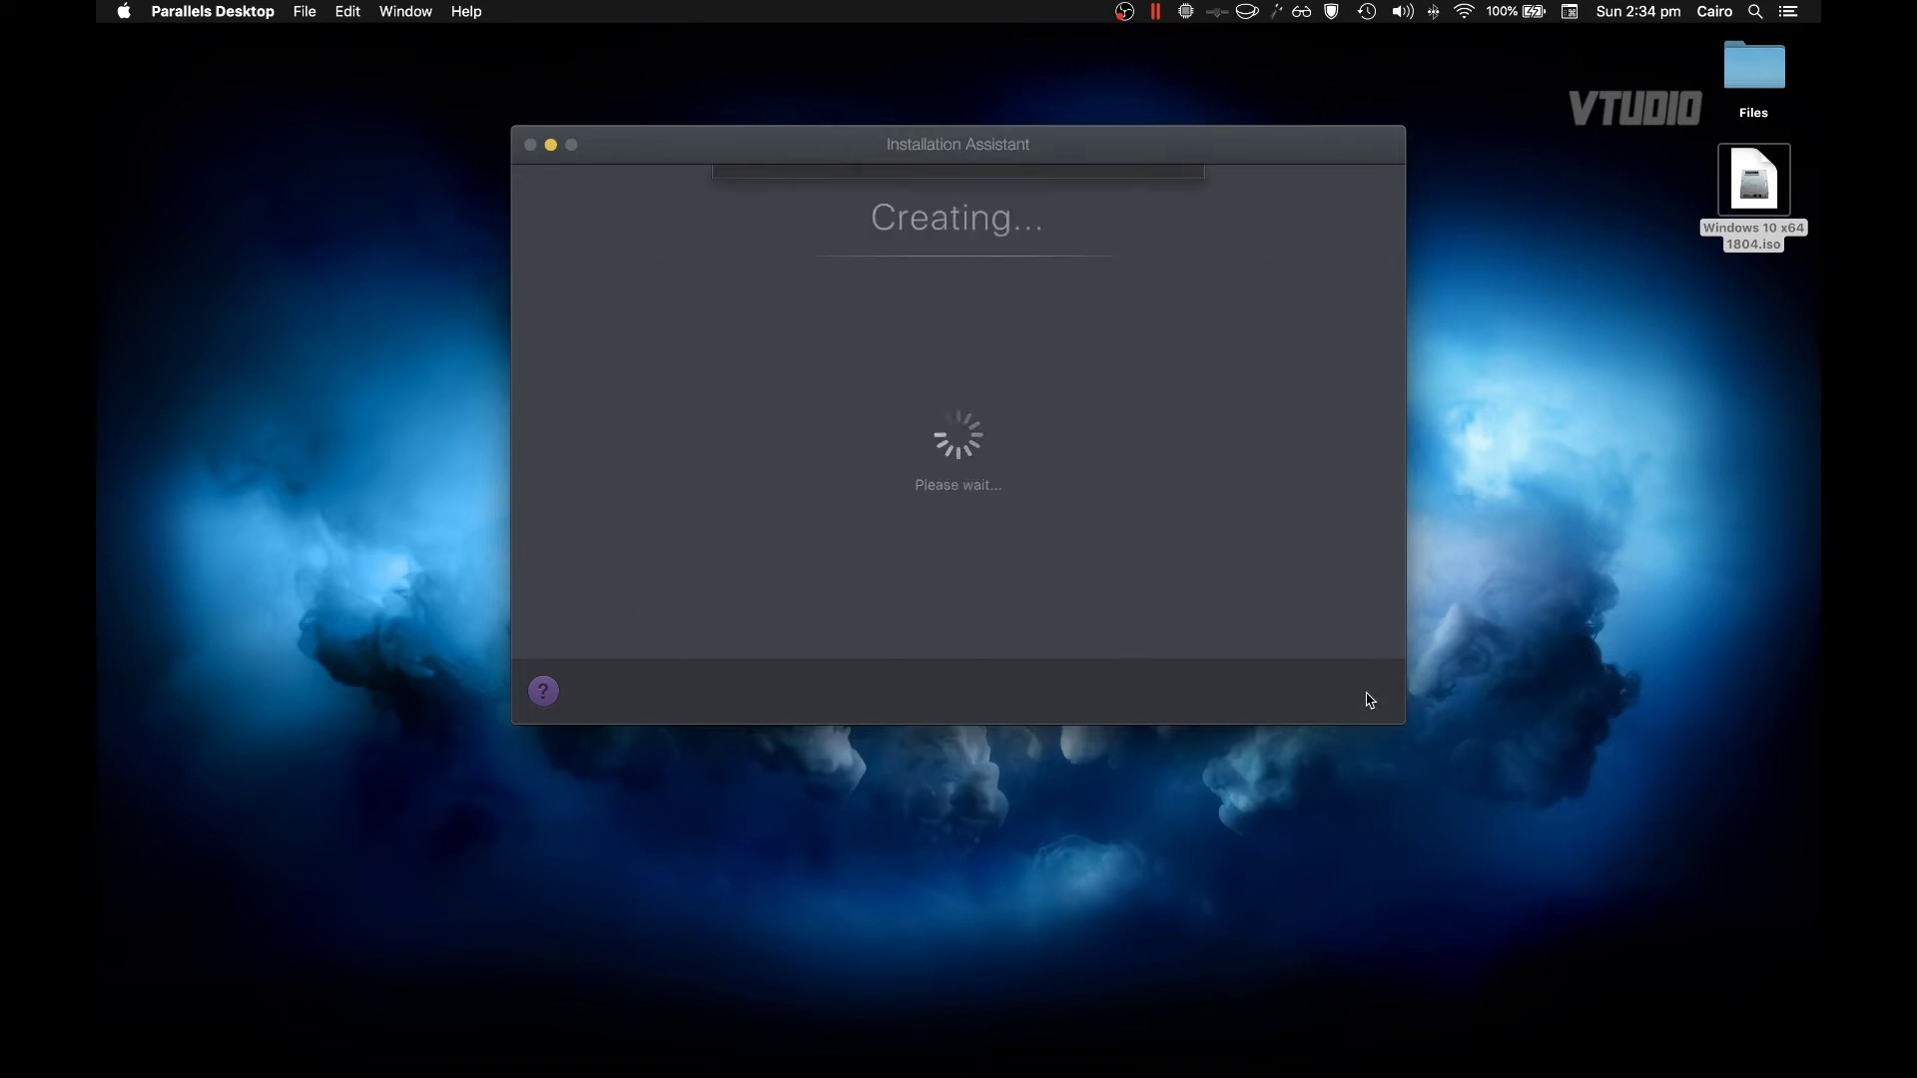
left_click(938, 297)
left_click(938, 296)
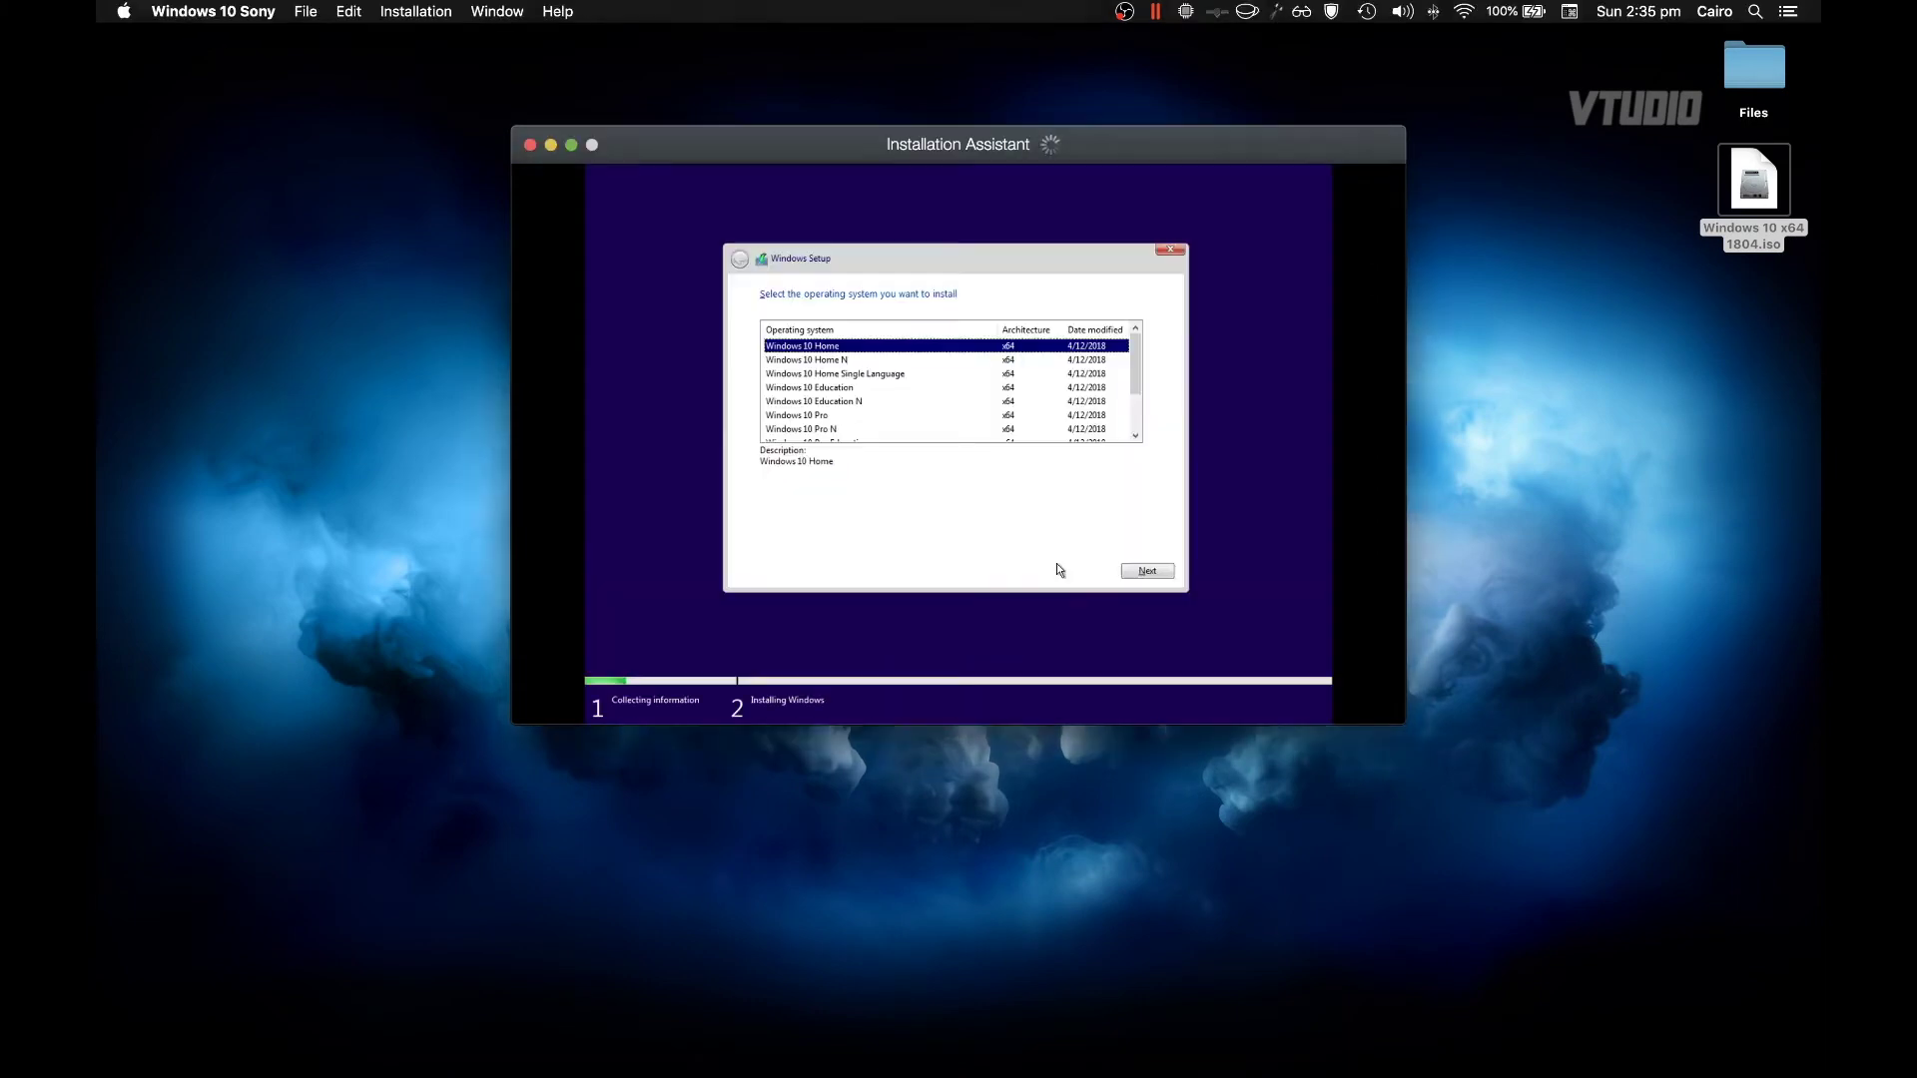
left_click(1148, 570)
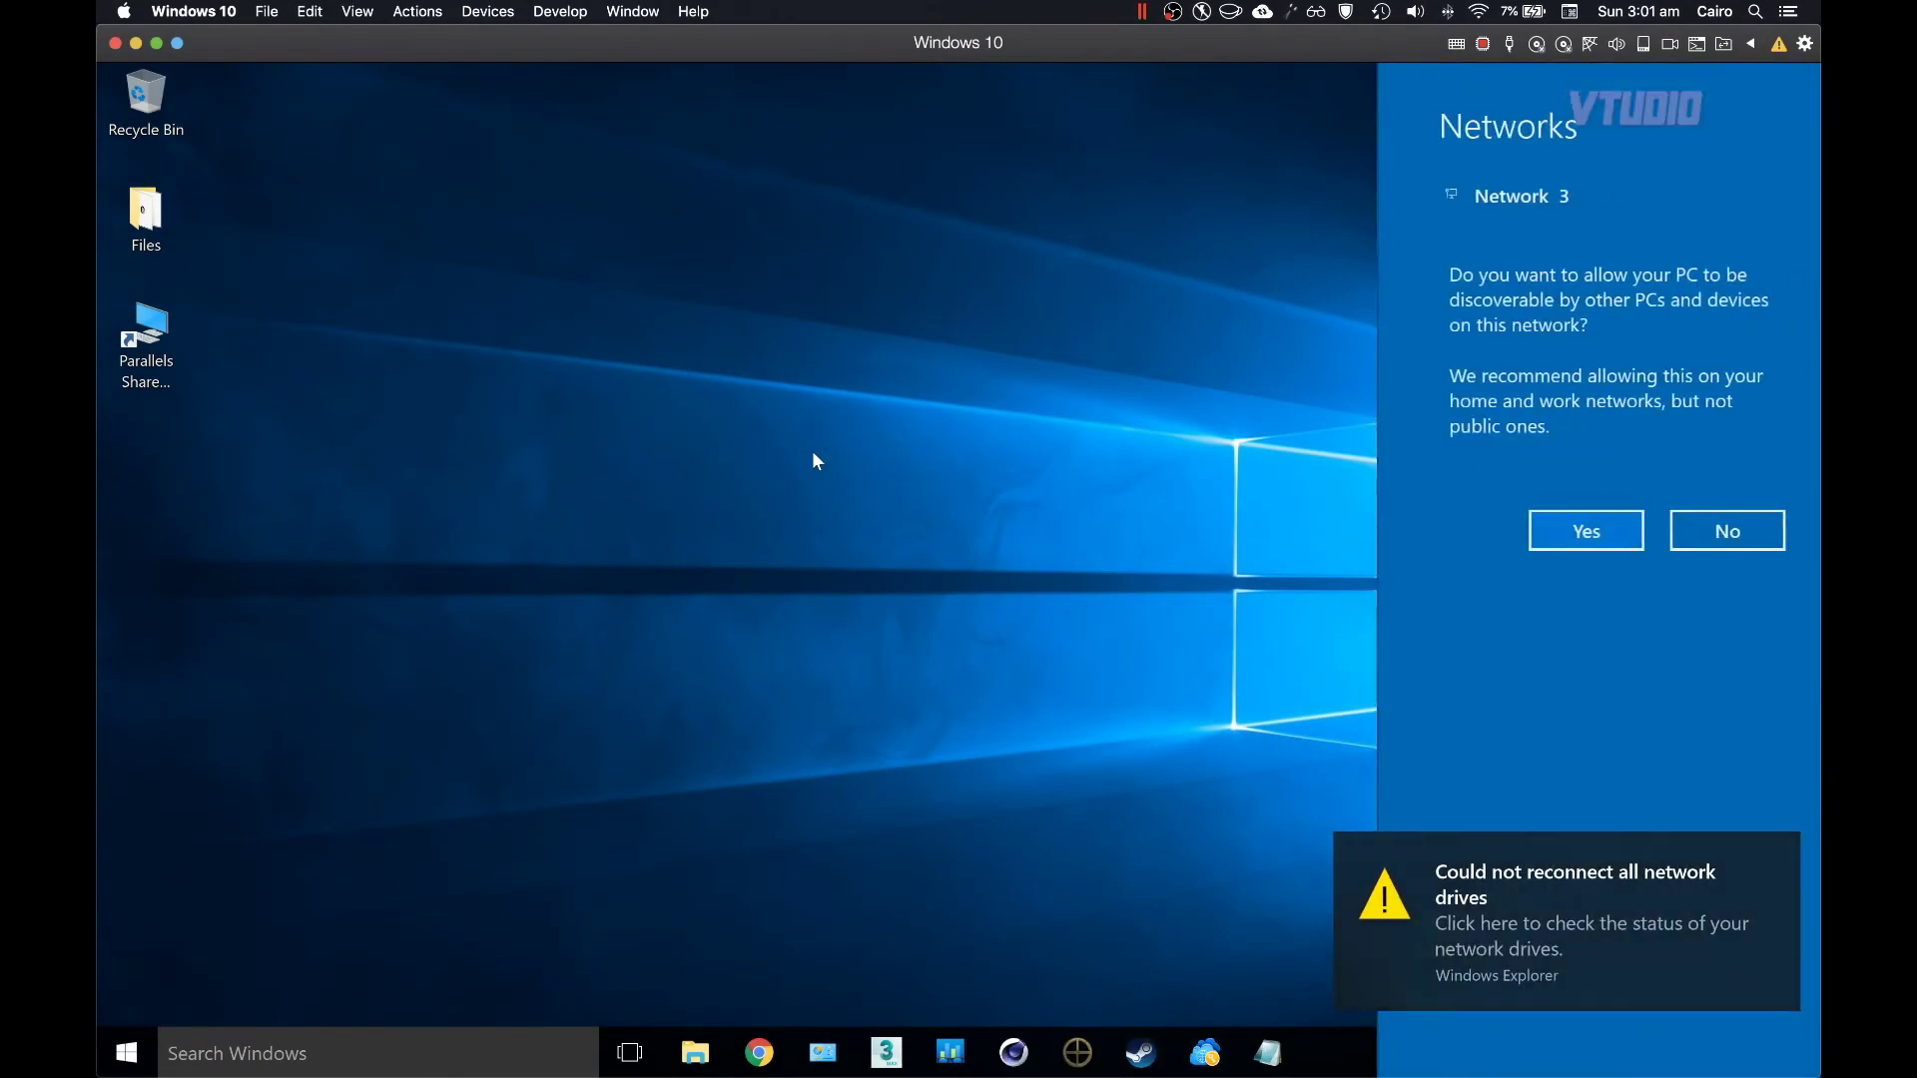
Close the Networks prompt and attach the USB Bus-powered Device via Devices > USB & Bluetooth.
left_click(812, 454)
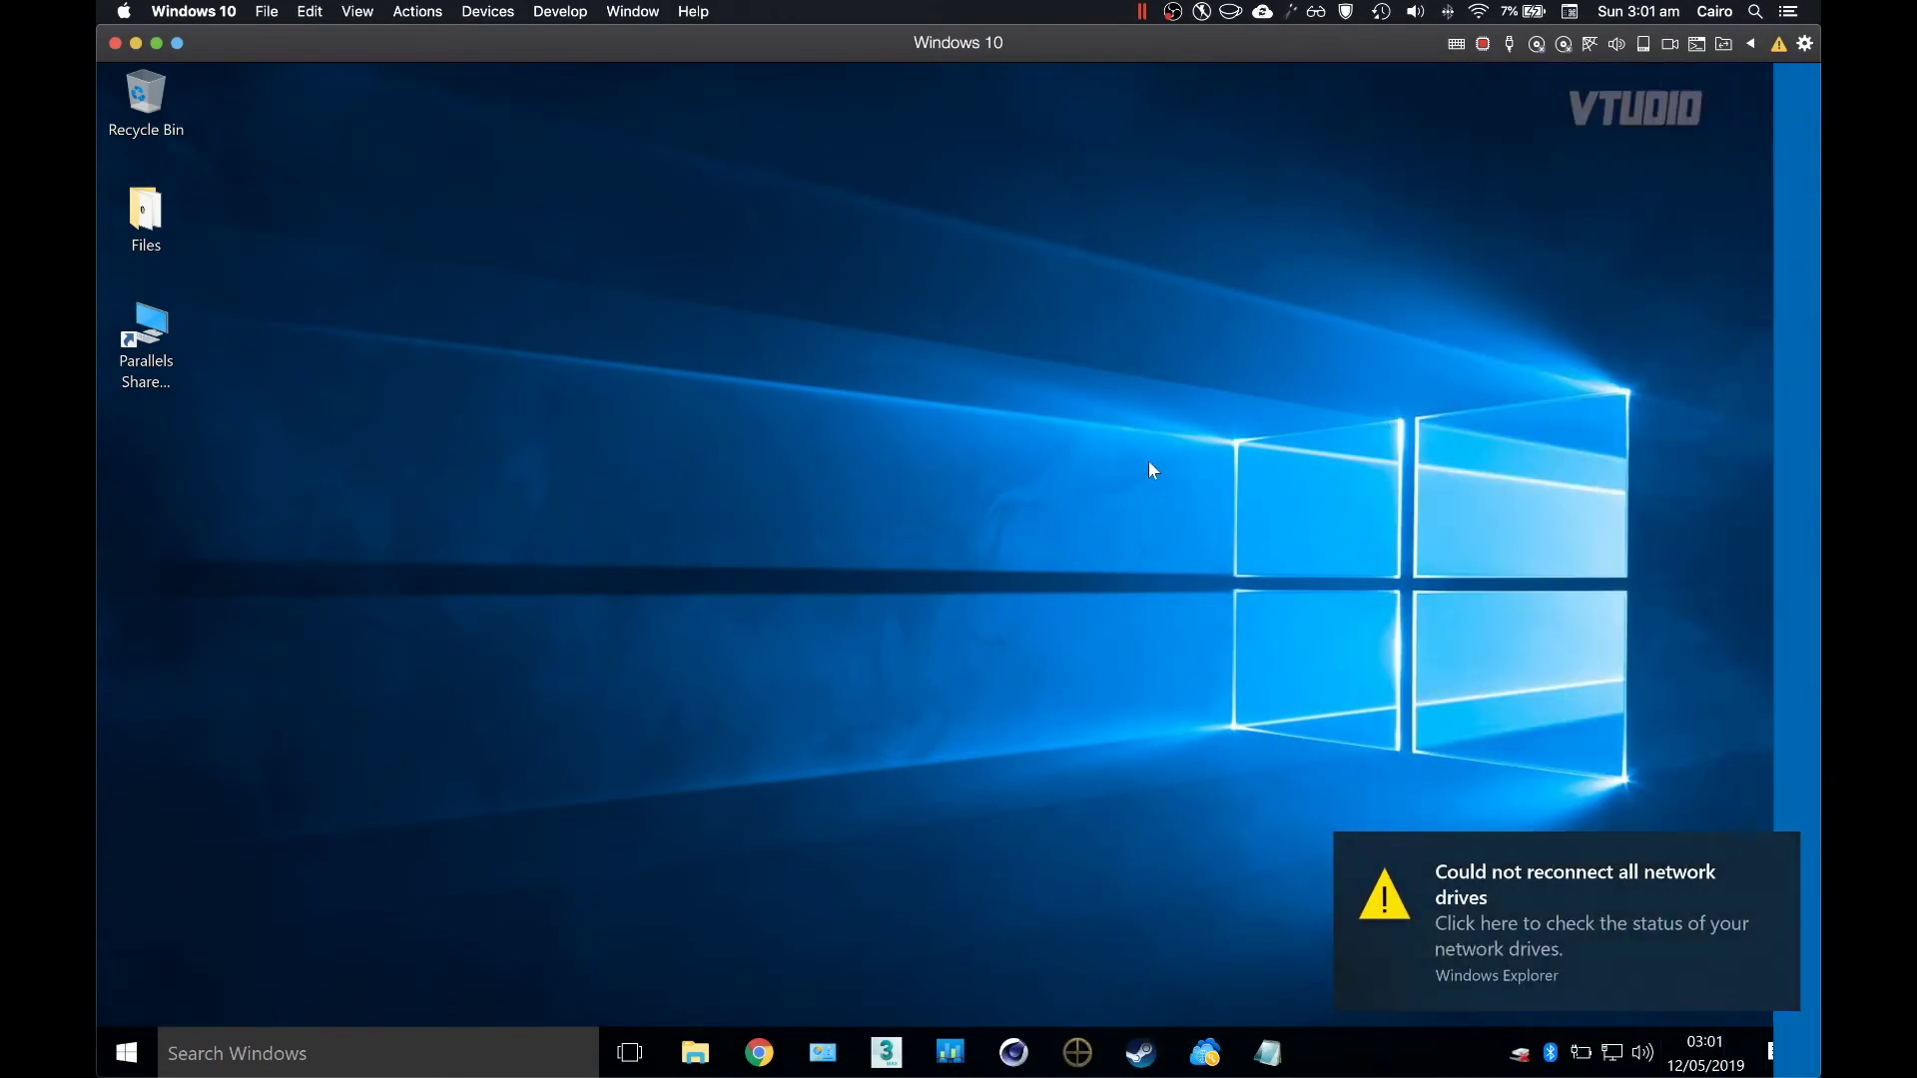
left_click(487, 12)
mouse_move(511, 35)
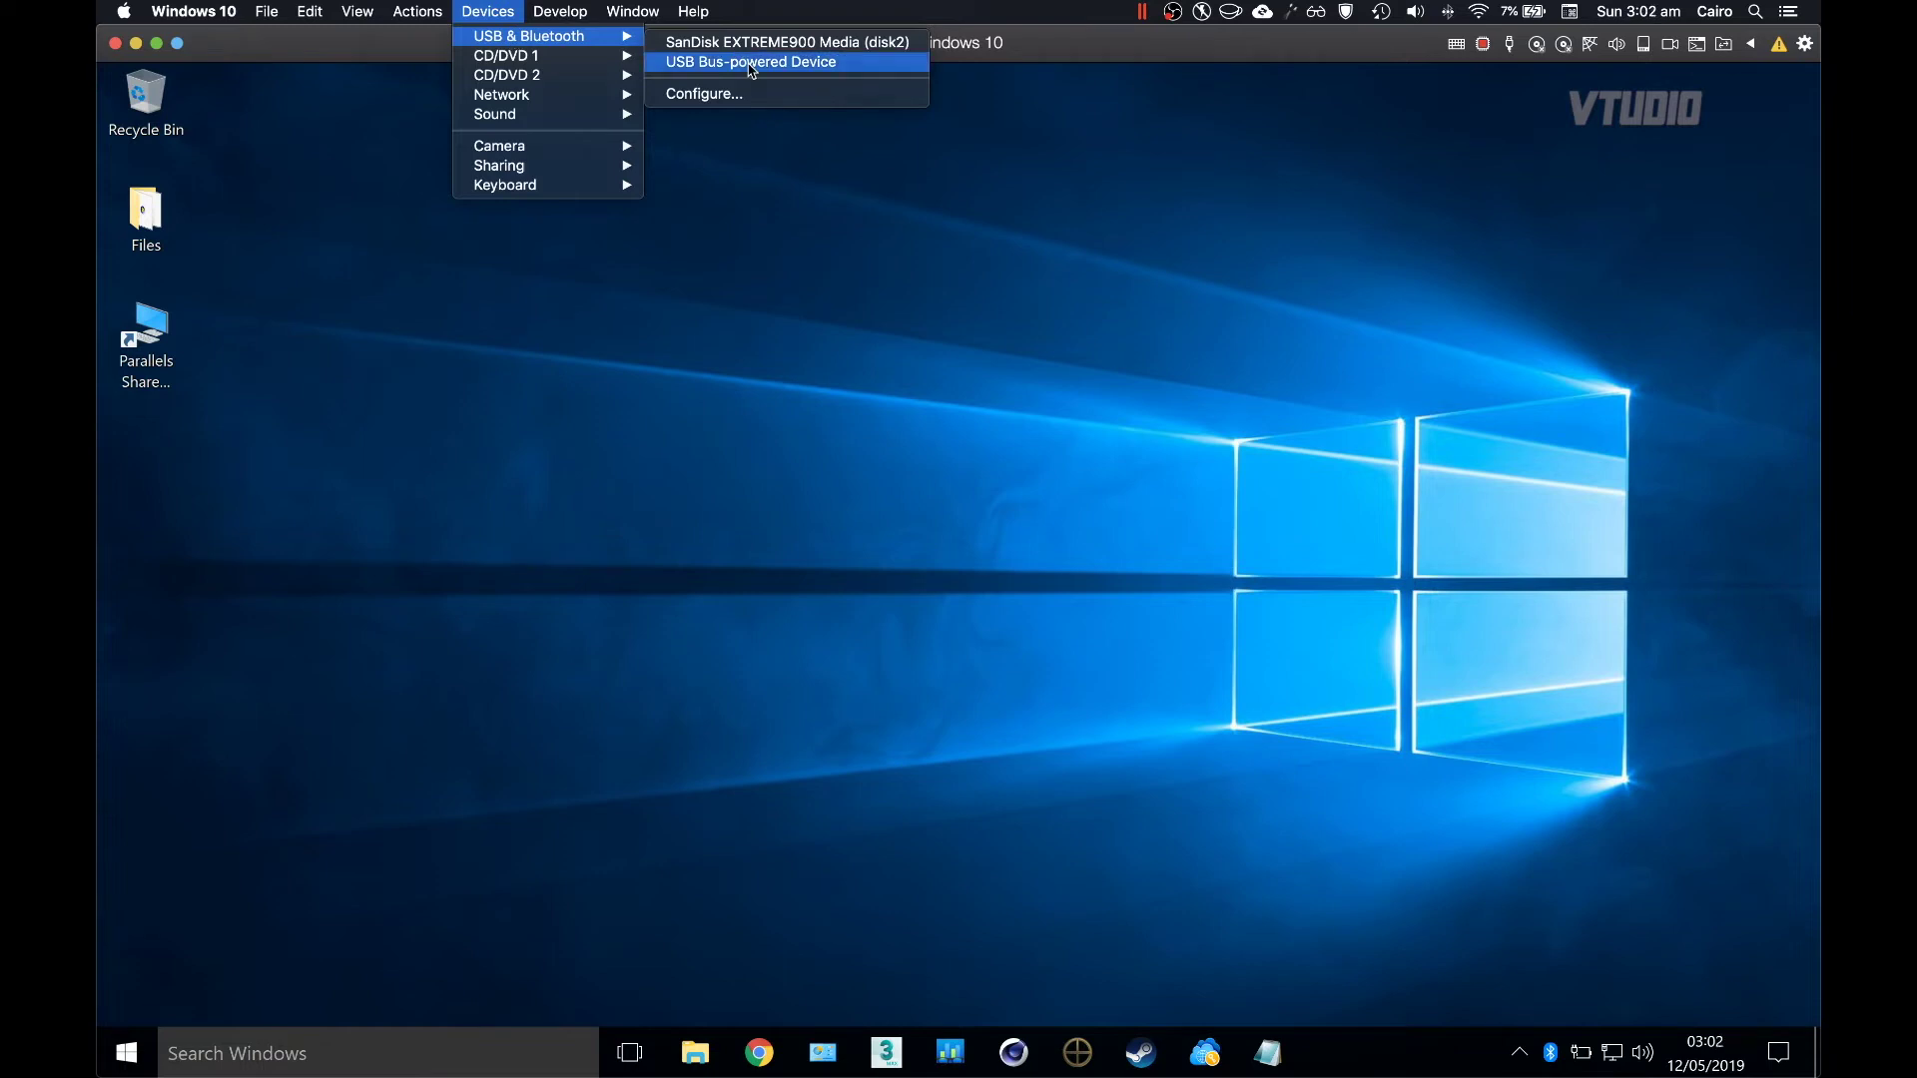
left_click(750, 66)
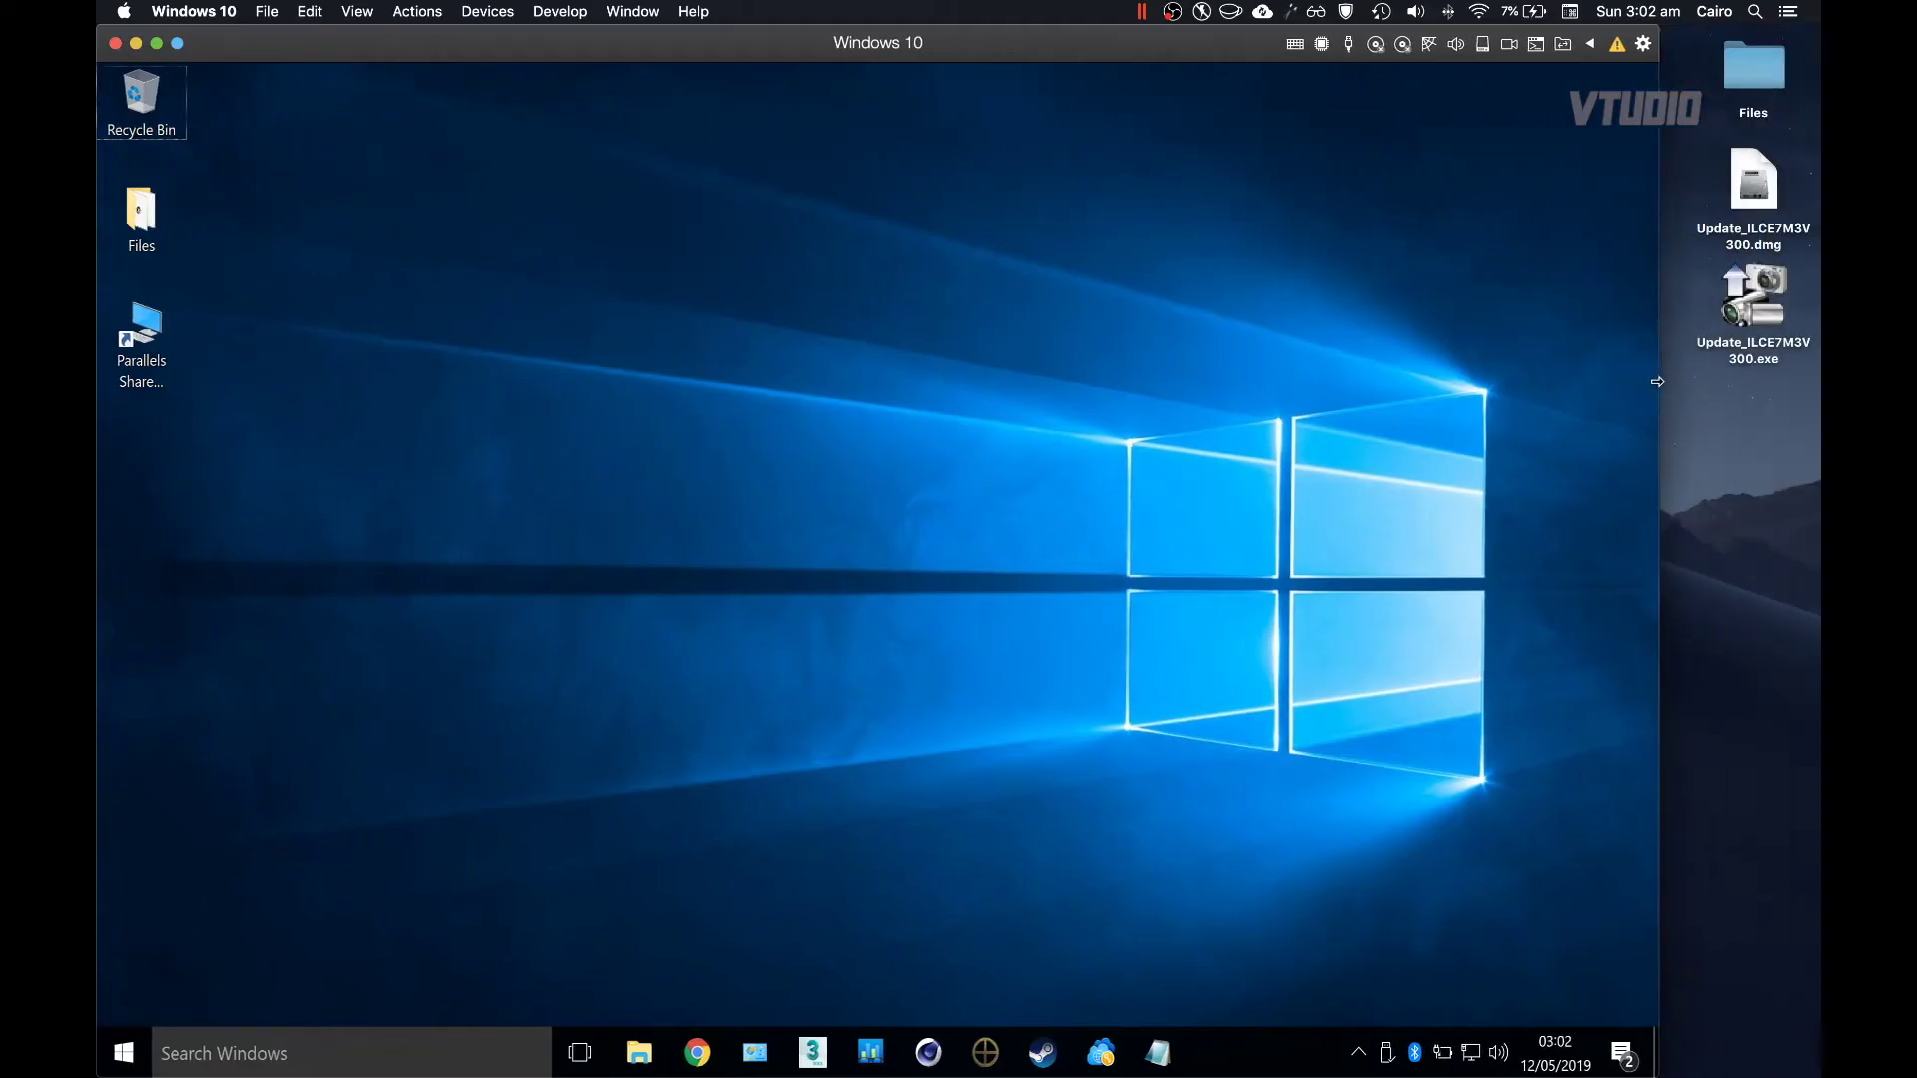
Copy Update_ILCE7M3V300.exe to the Windows desktop, run it, and confirm the camera connection.
left_click_drag(1748, 311, 154, 476)
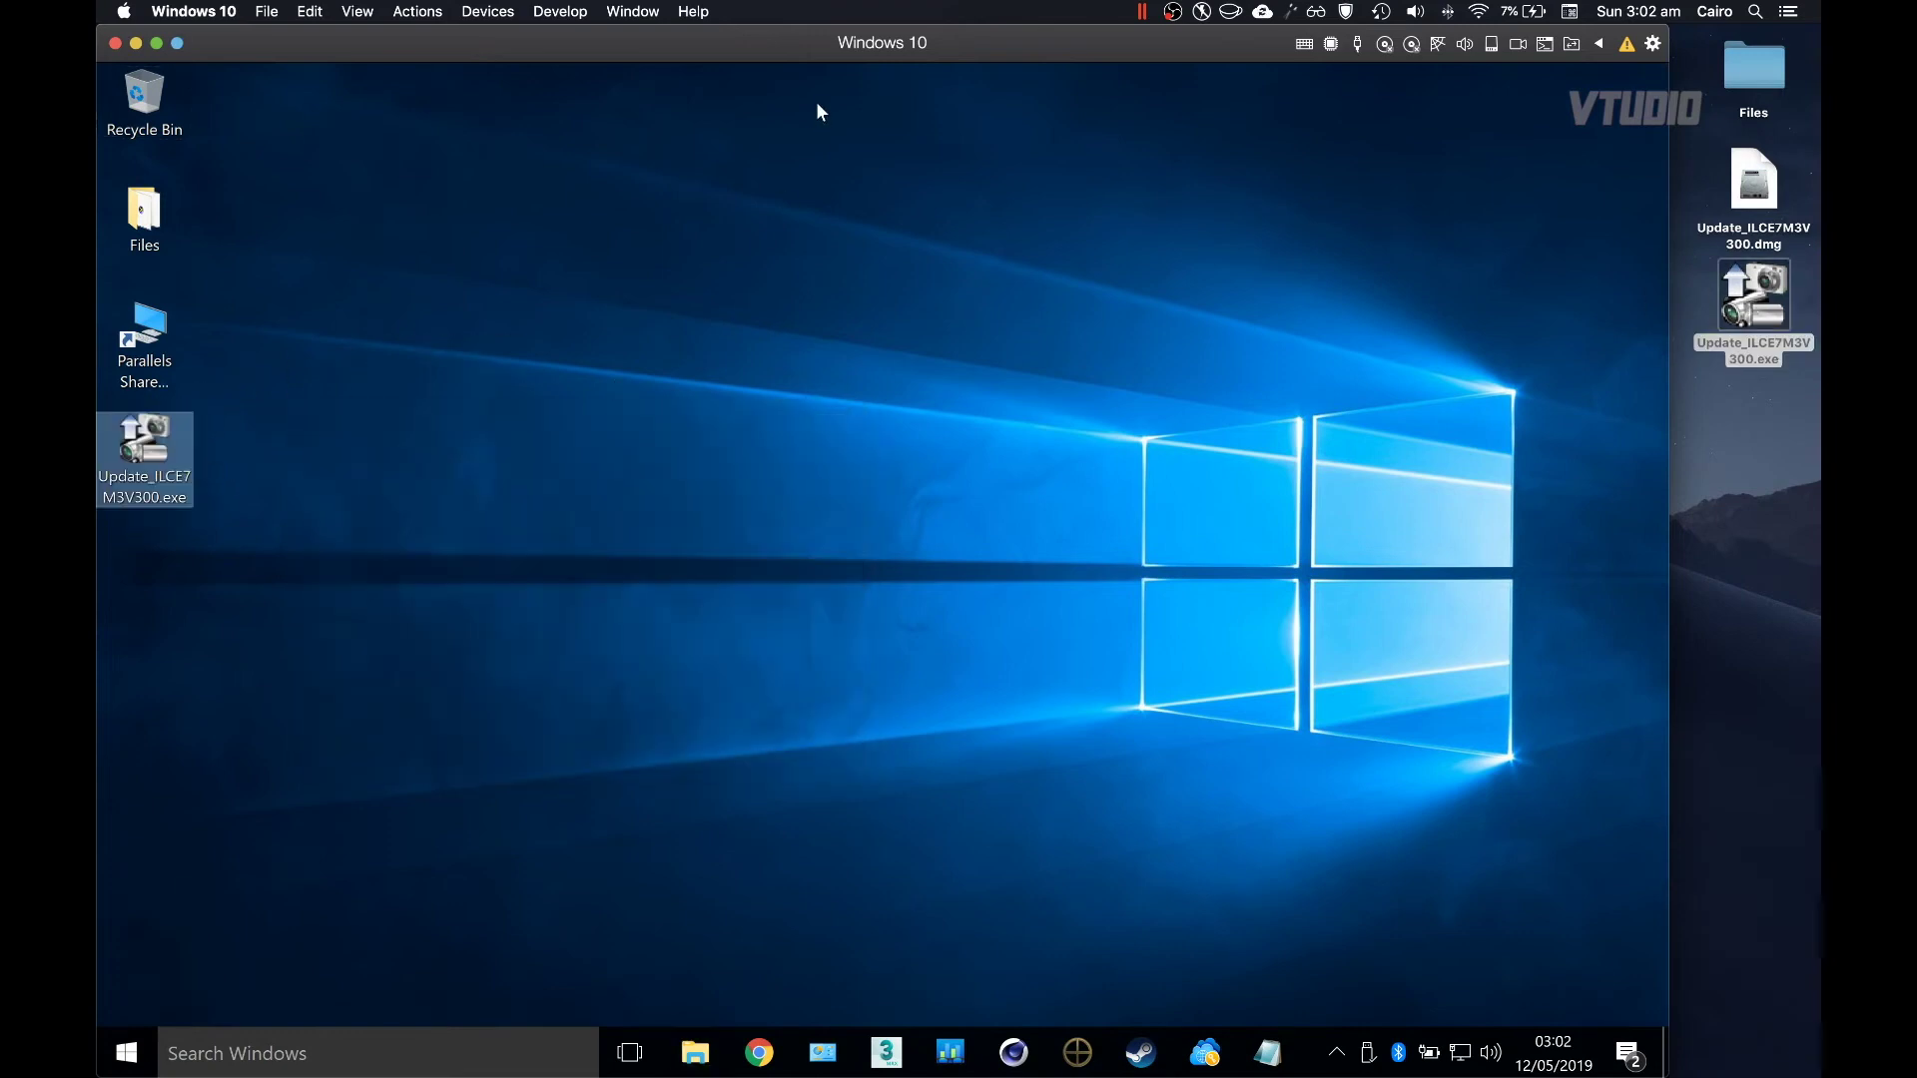
double_click(804, 44)
key("Return")
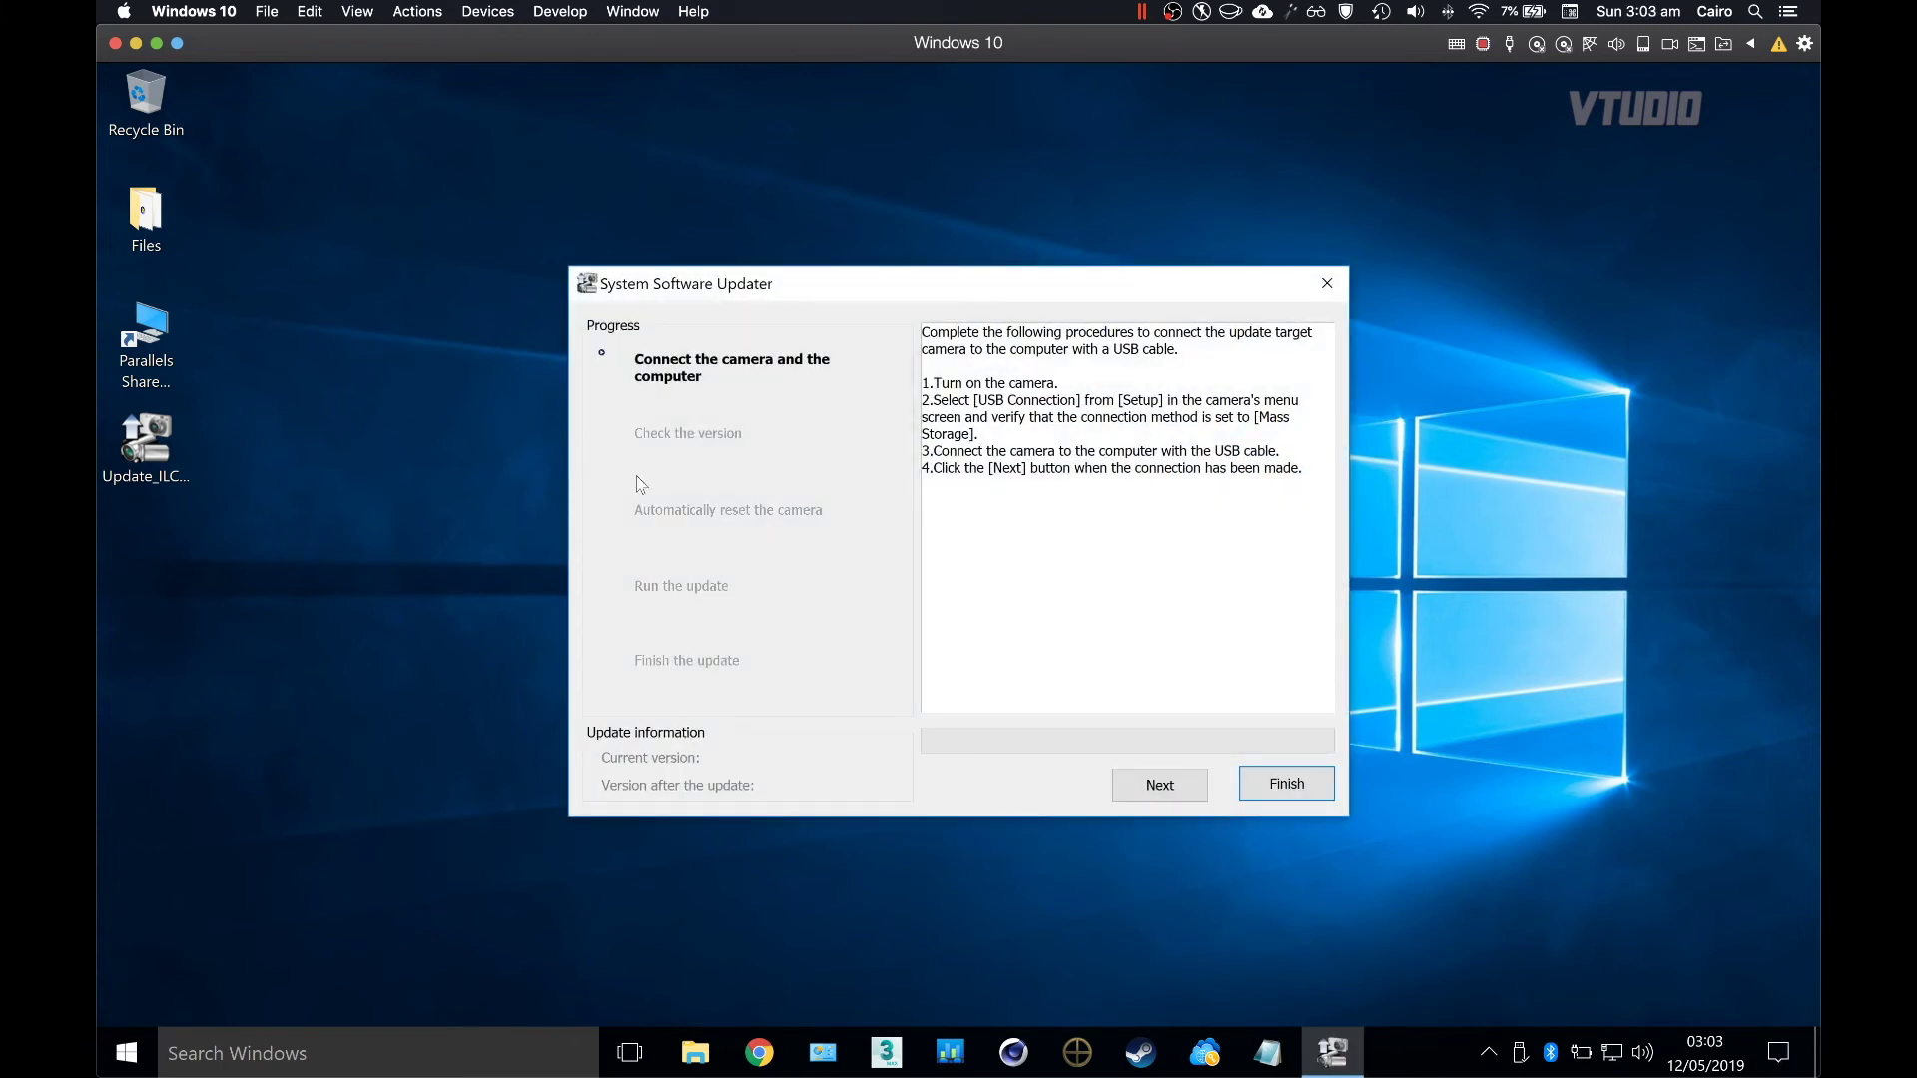
left_click(1182, 781)
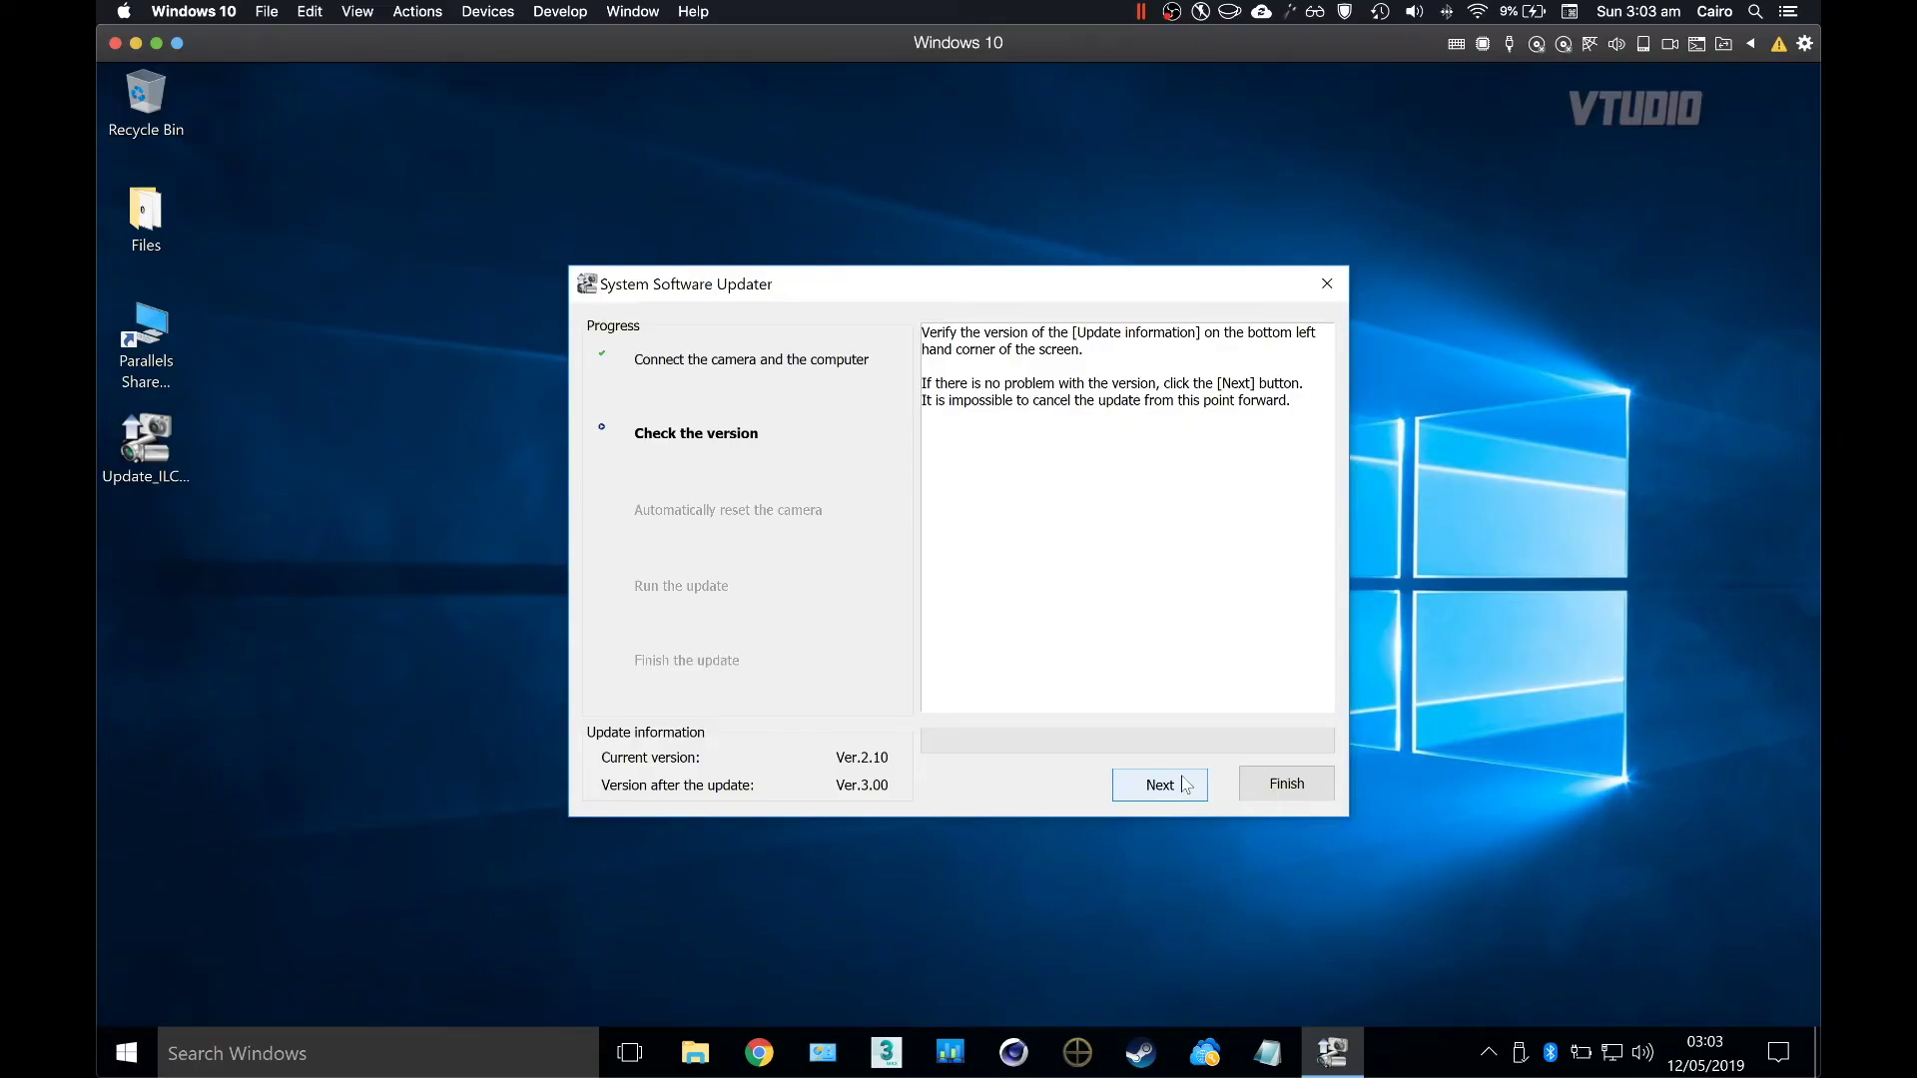
Start the Ver.2.10 to Ver.3.00 update, keeping the USB Charger and Sony USB Device attached to Windows.
left_click(1184, 785)
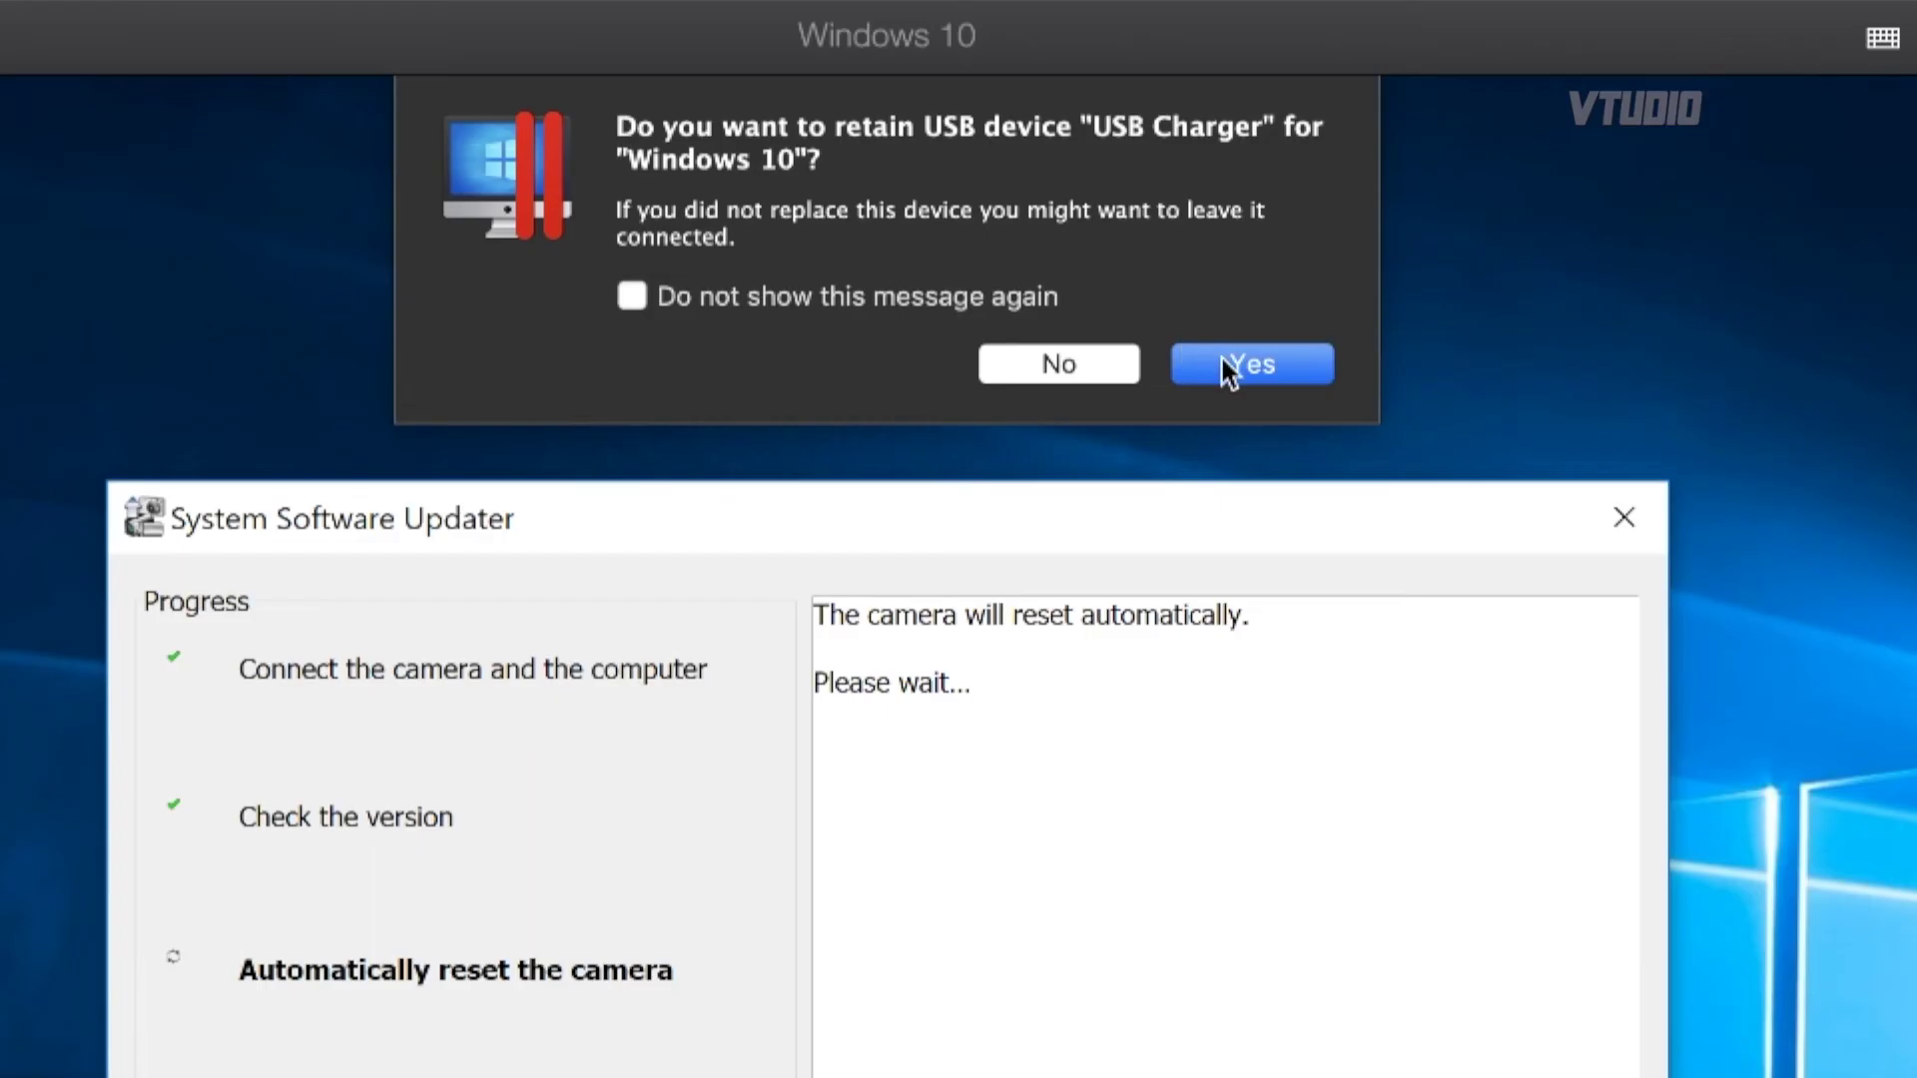
left_click(1135, 204)
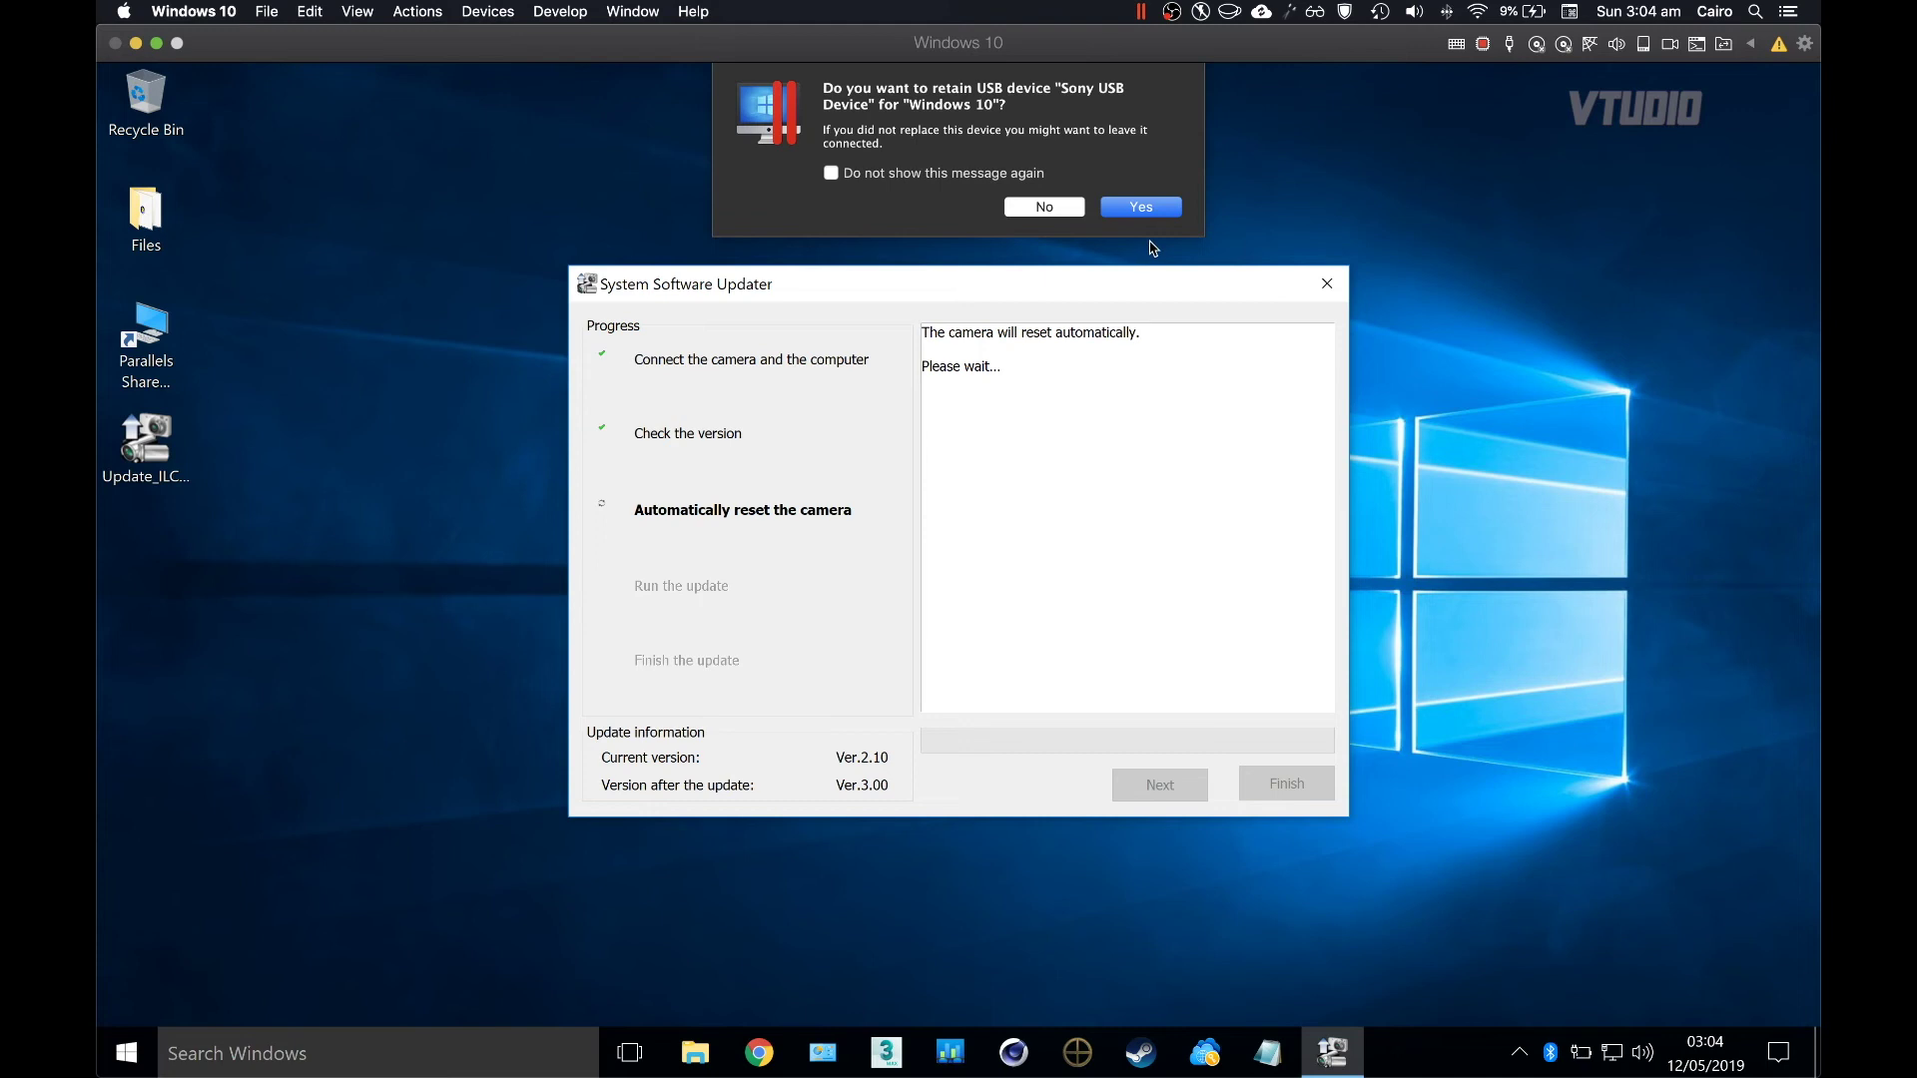
left_click(1148, 209)
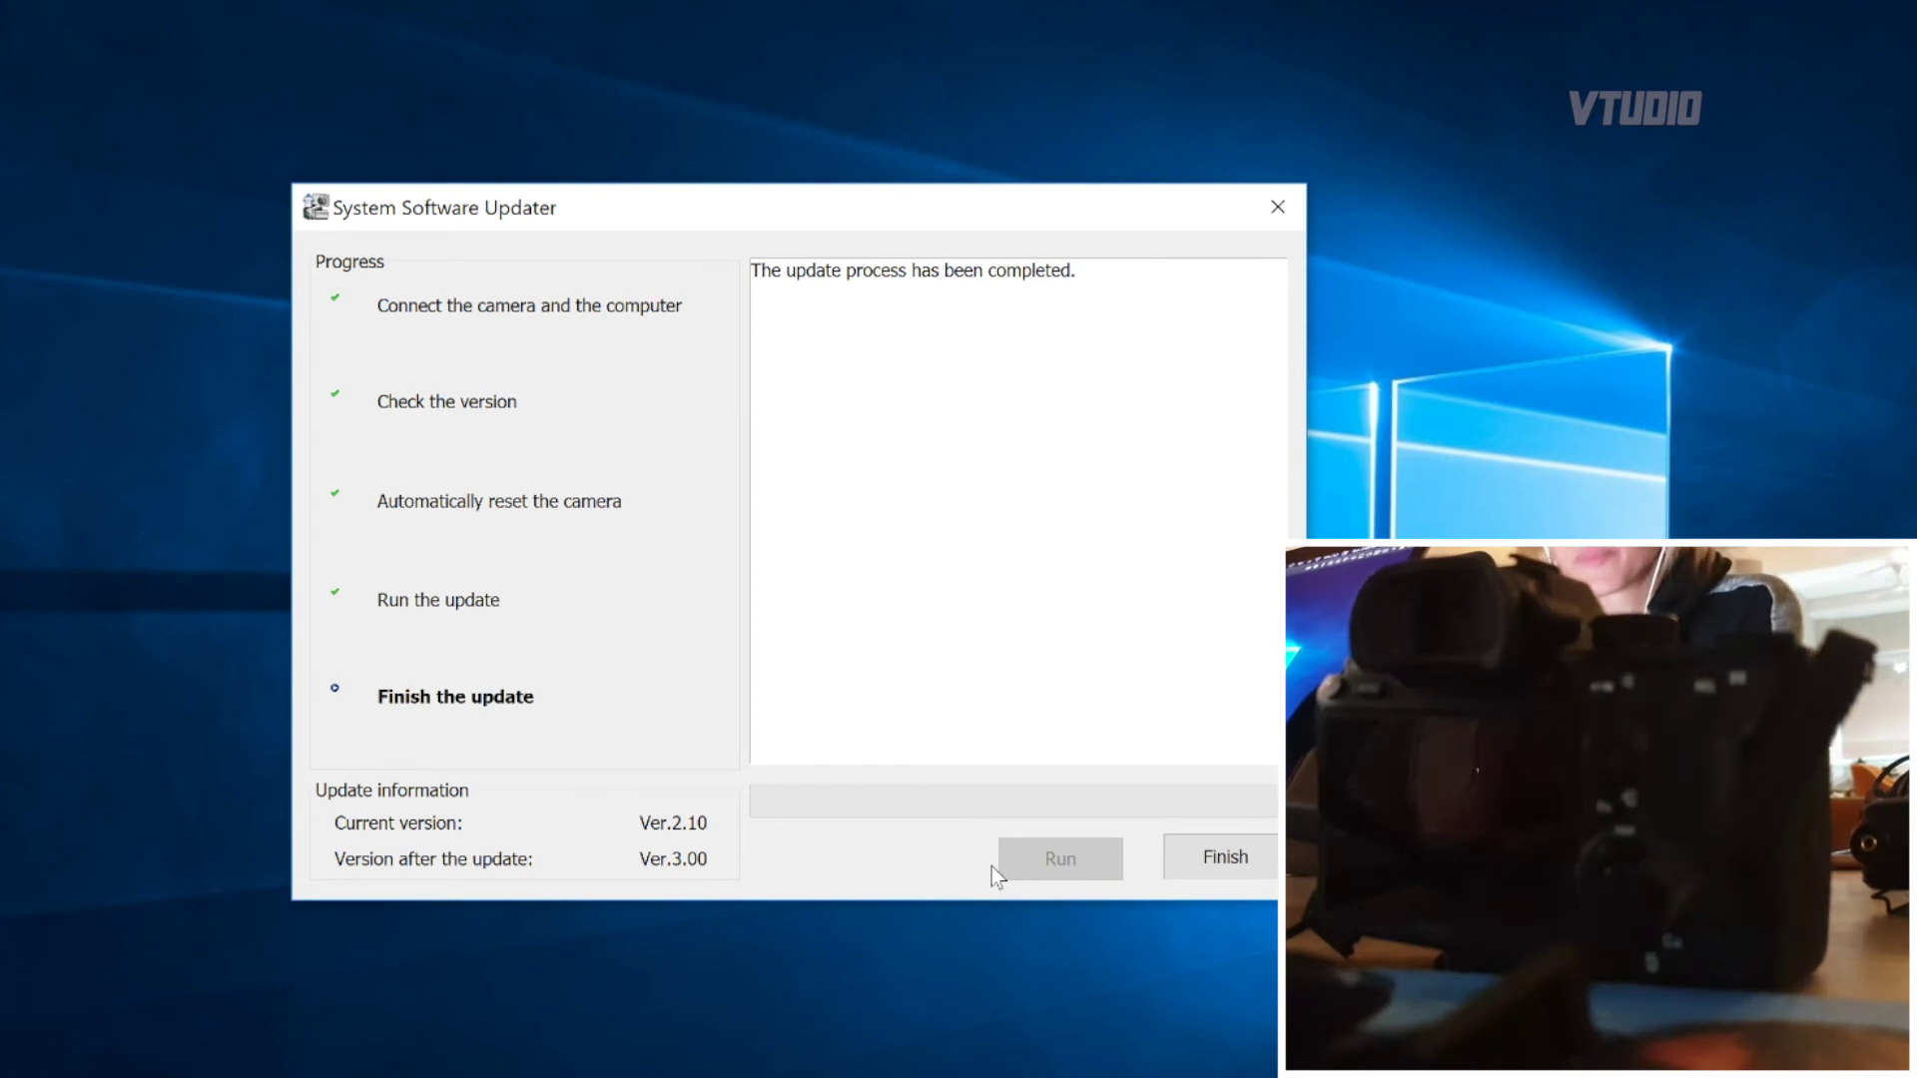
Finish and close the System Software Updater after the Ver.3.00 update.
left_click(1218, 860)
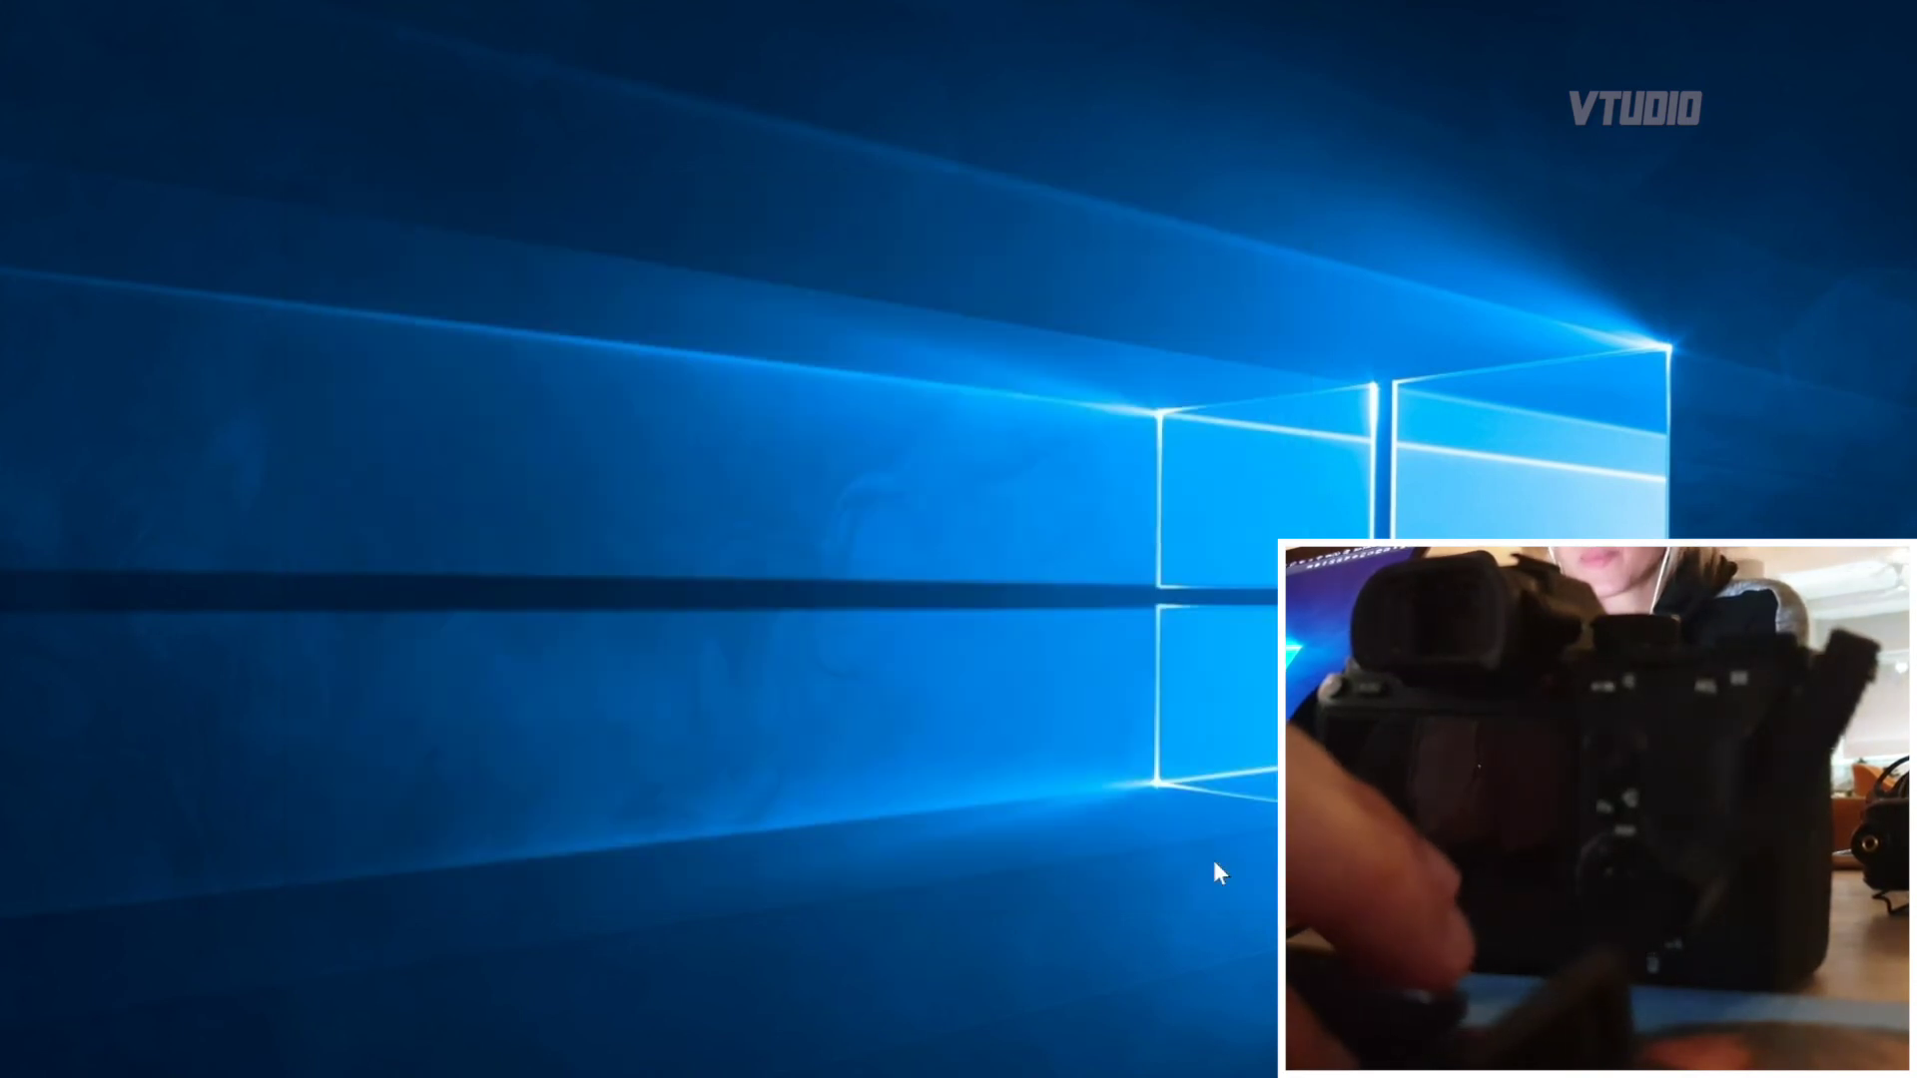